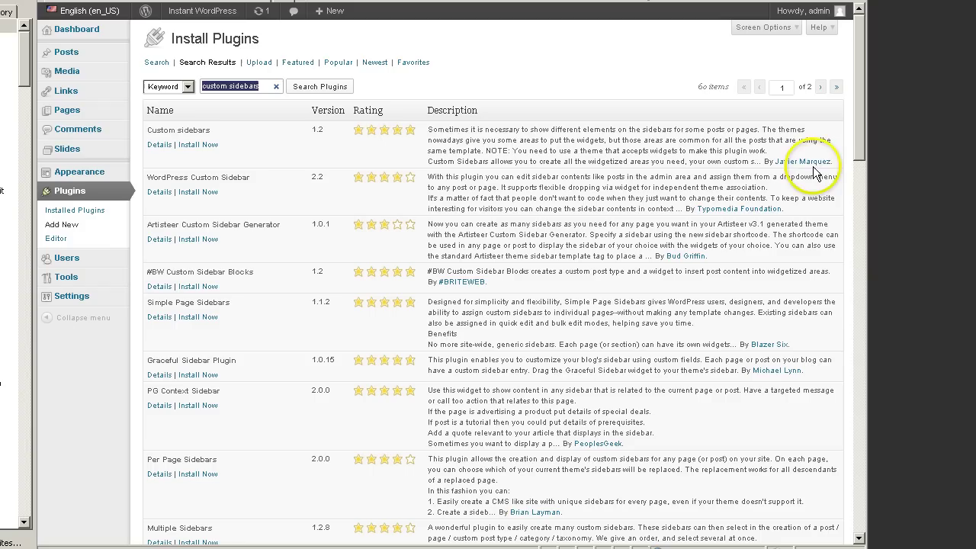
Install the Custom sidebars plugin version 1.2 from the search results and activate it
click(198, 145)
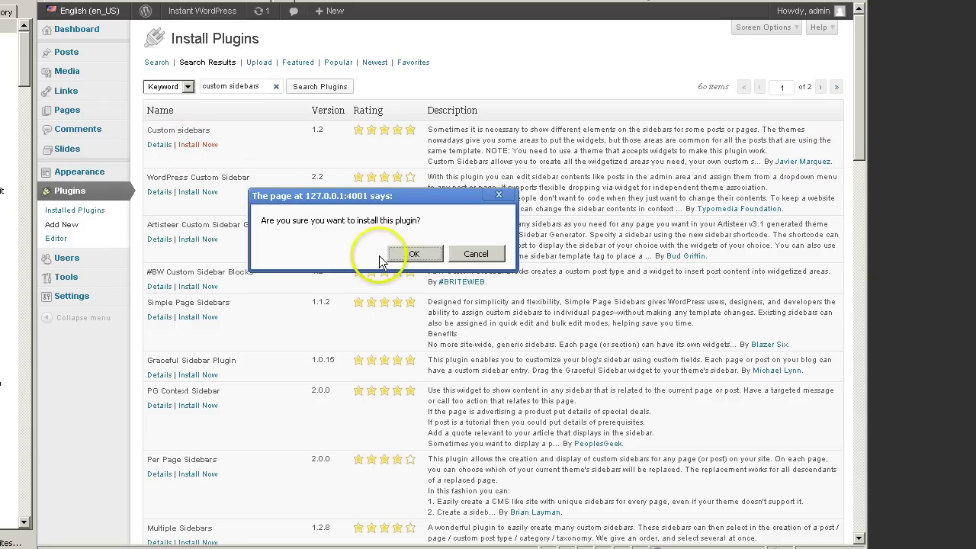
click(409, 255)
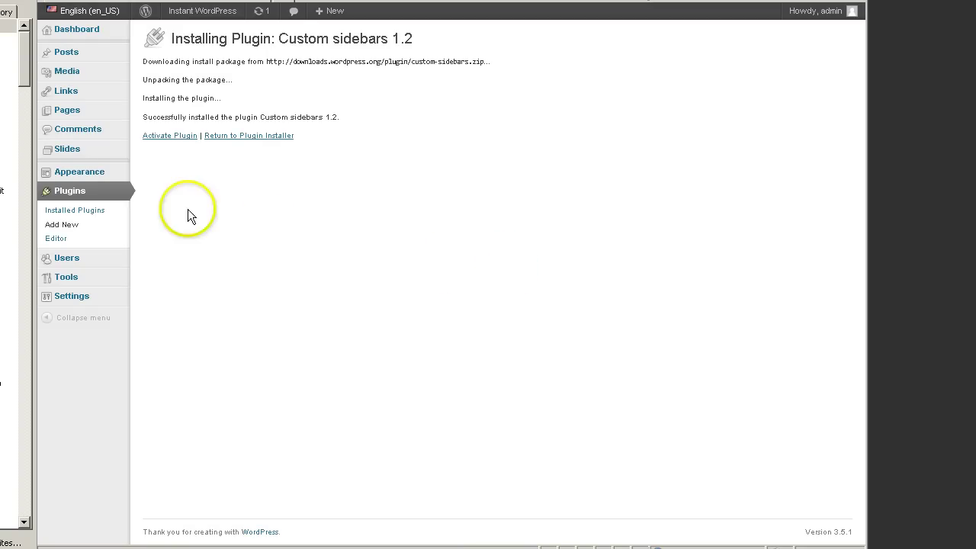
click(158, 137)
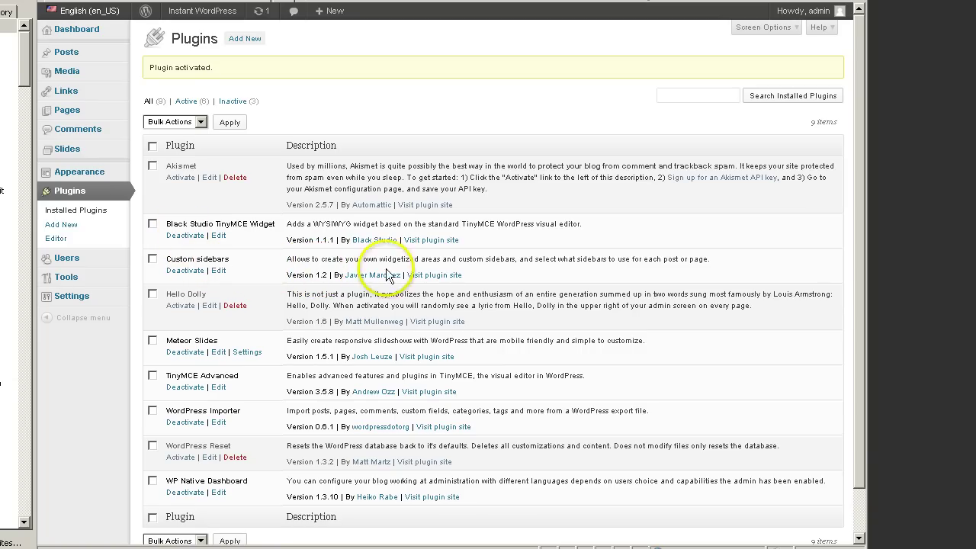
Open the Custom sidebars settings and look through the boxes available for substitution
click(69, 191)
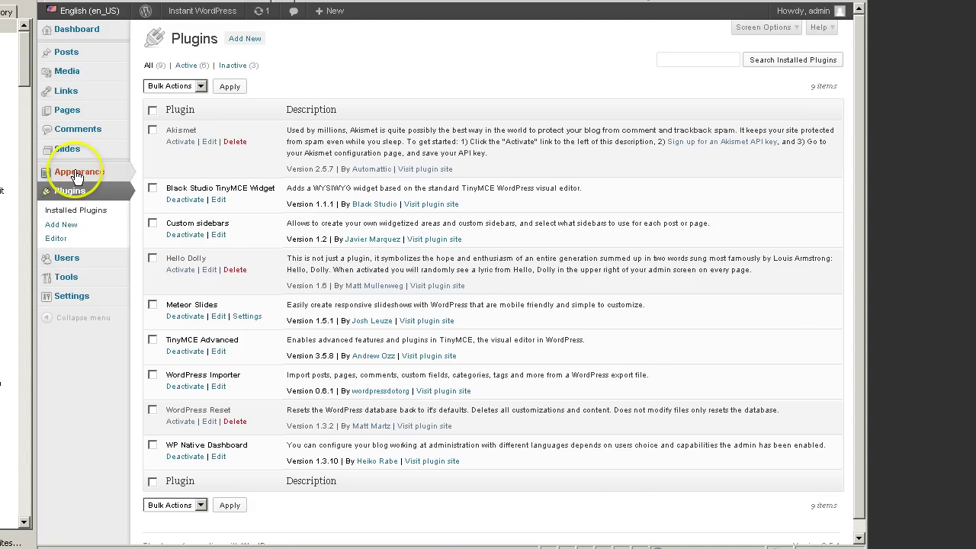
mouse_move(78, 176)
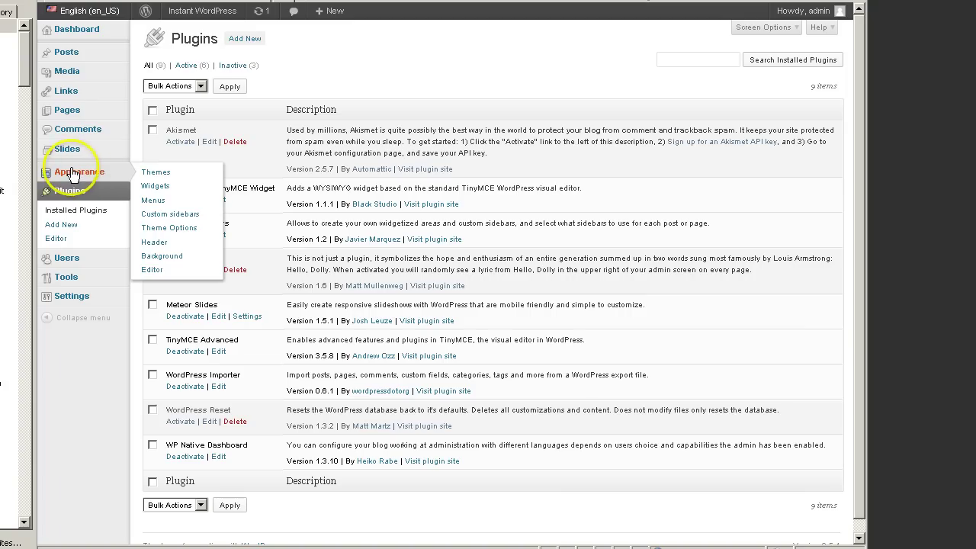
click(154, 216)
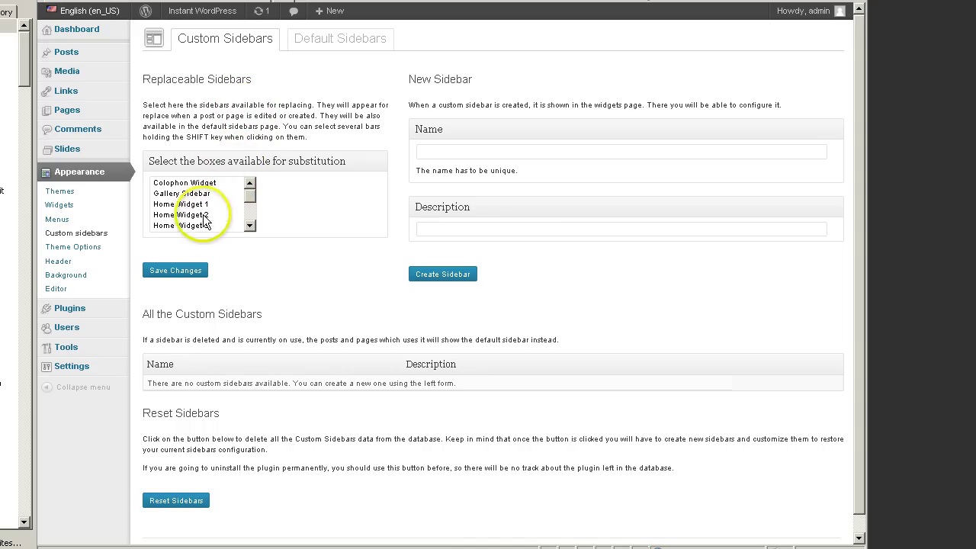
drag(252, 195, 251, 221)
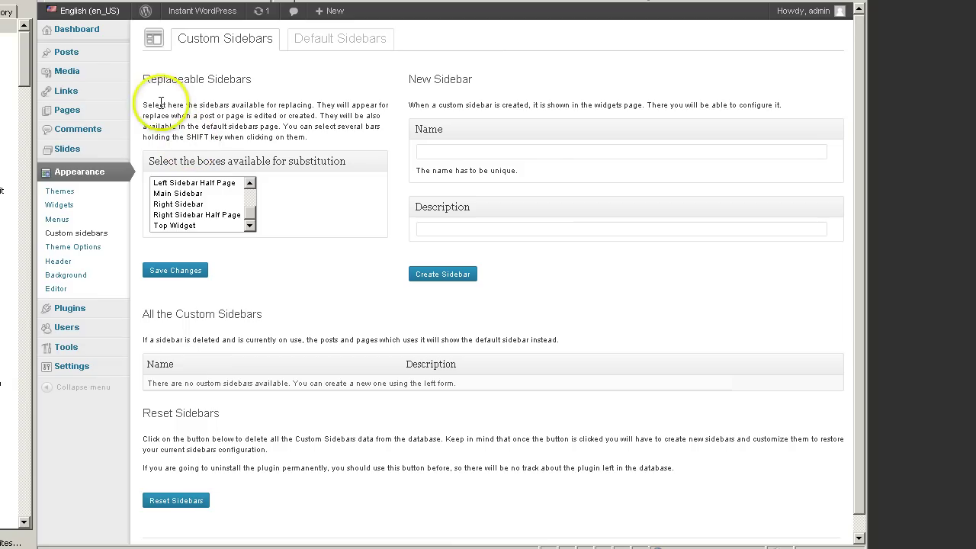
Open the Widgets page to check the theme's widget areas
mouse_move(75, 36)
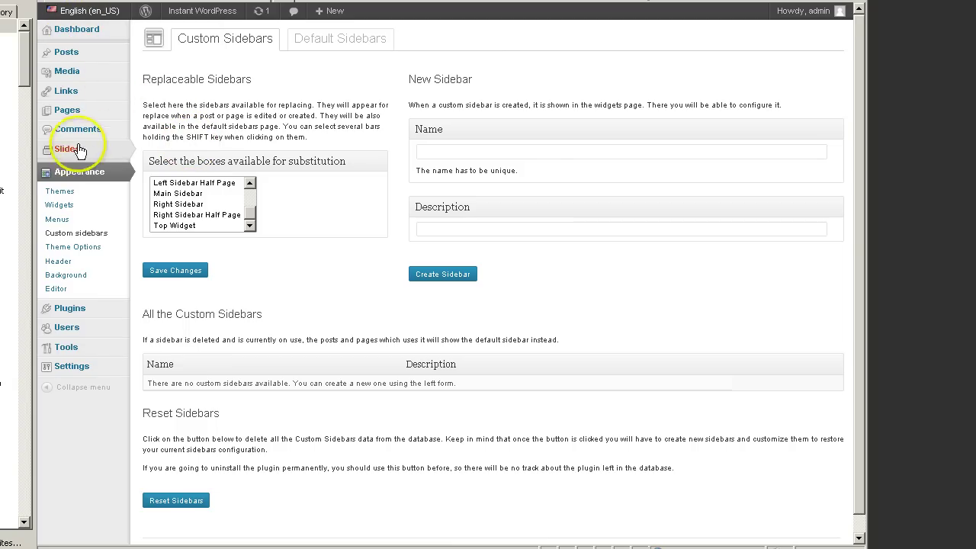
mouse_move(66, 108)
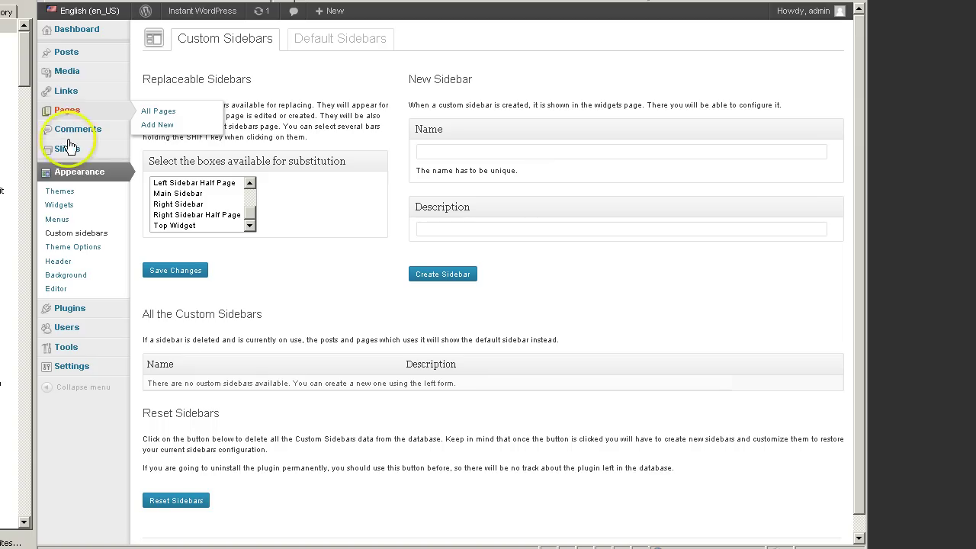
click(61, 205)
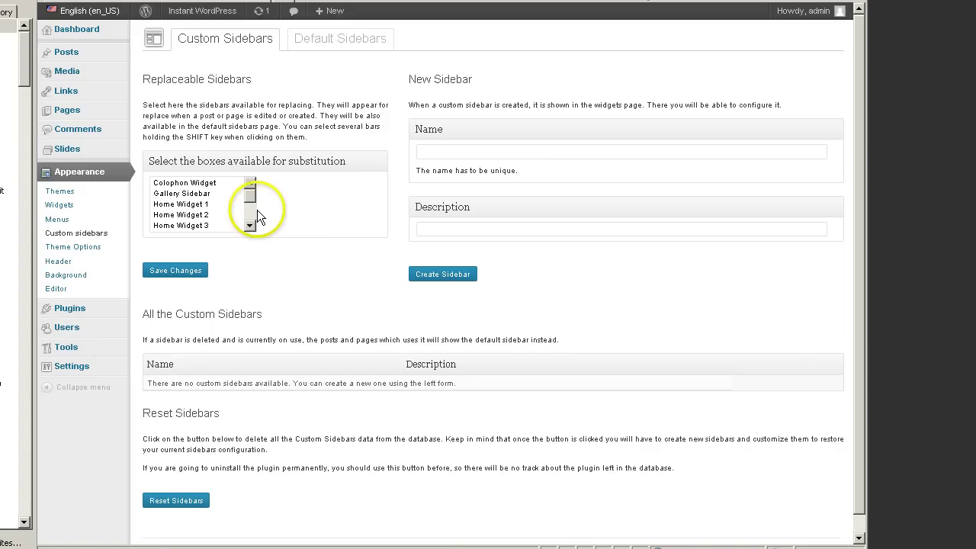
Select Main Sidebar among the boxes available for substitution
click(251, 200)
drag(252, 201, 252, 220)
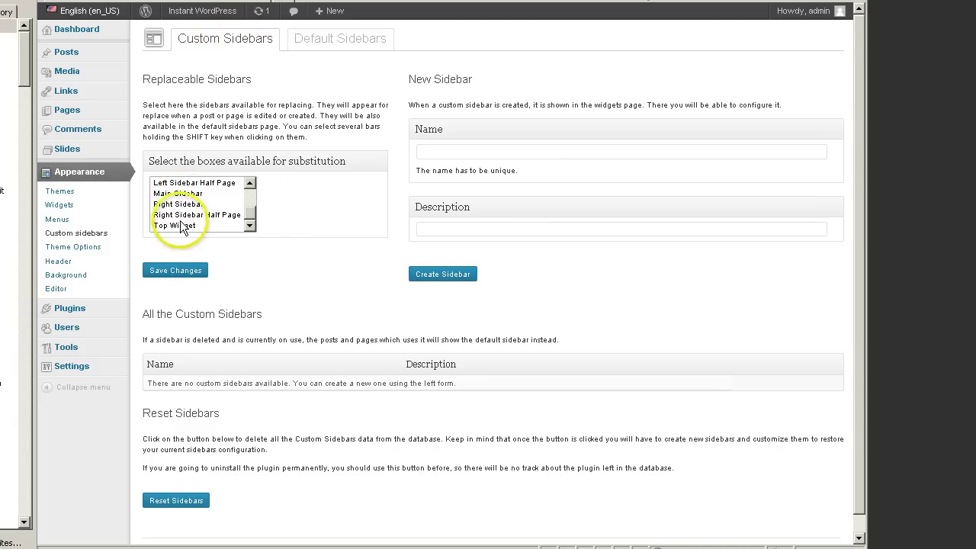
click(171, 194)
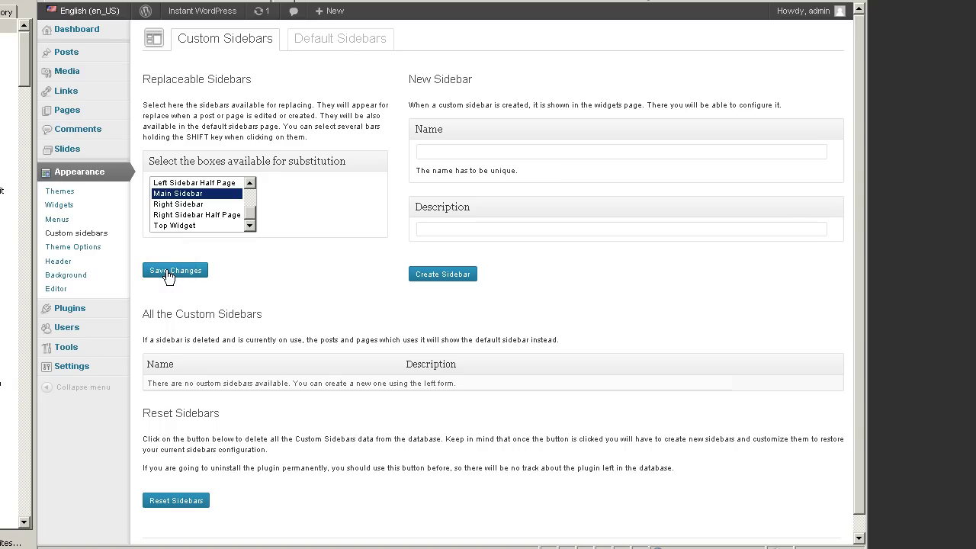
Create a new custom sidebar named "Test" with the description "test sidebar for tutorial"
click(424, 153)
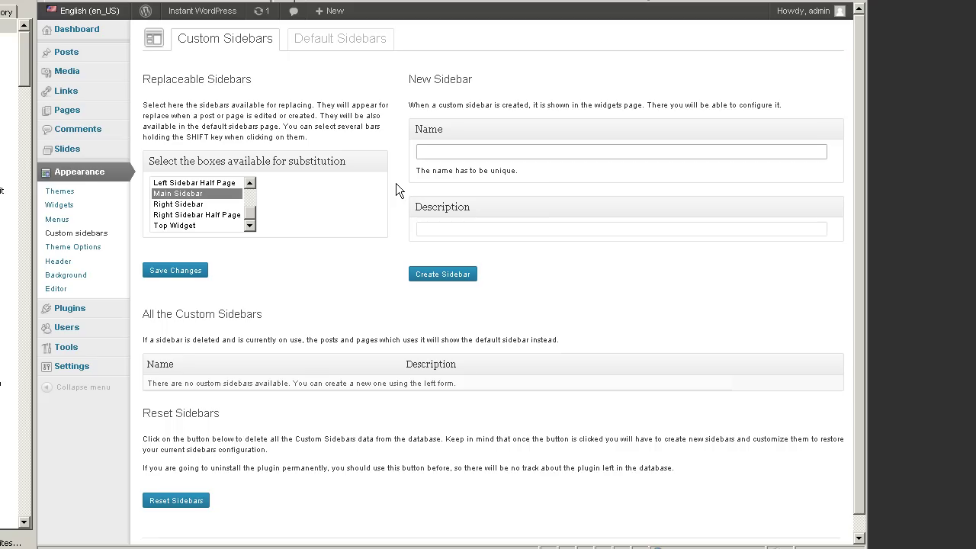
text(Test)
click(432, 228)
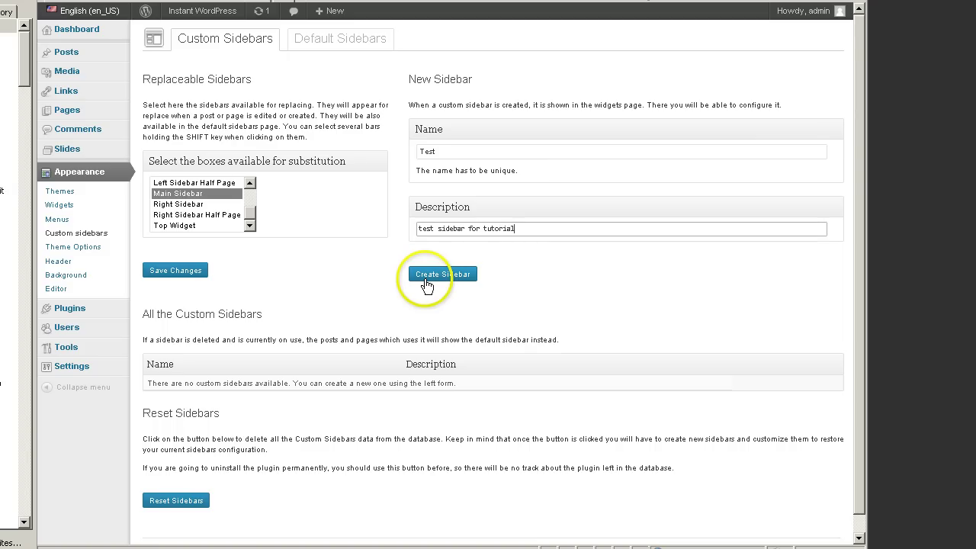
click(425, 276)
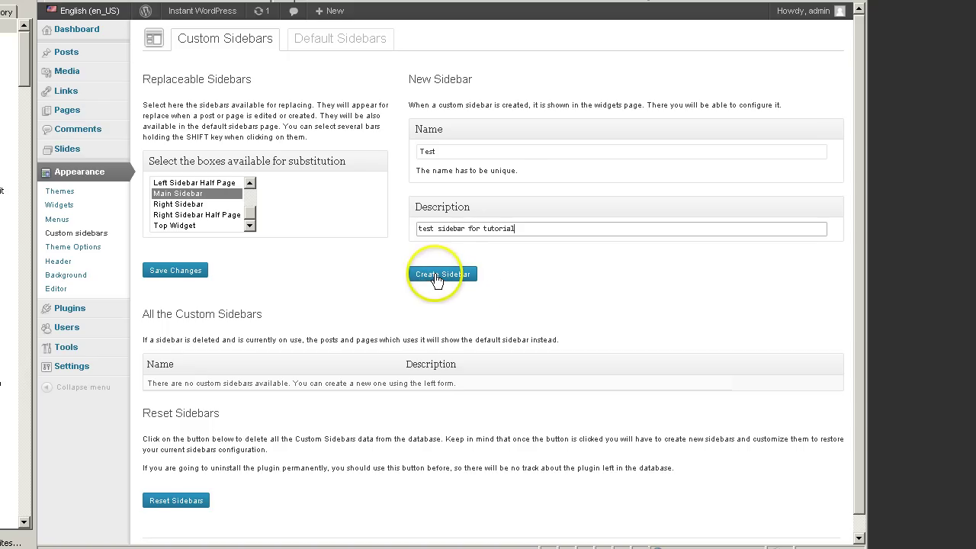
click(436, 277)
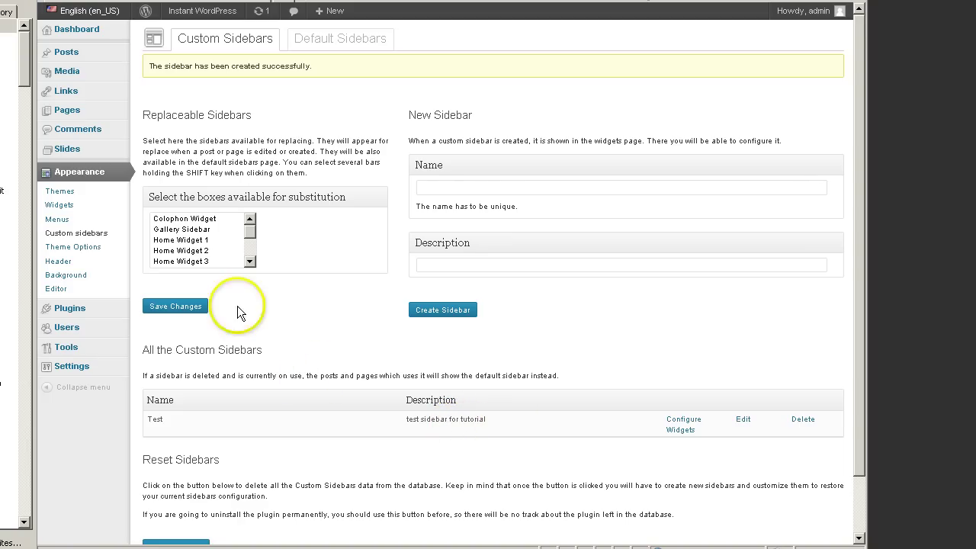
Make Main Sidebar available for substitution and save the replaceable sidebar settings
click(252, 233)
drag(252, 233, 252, 253)
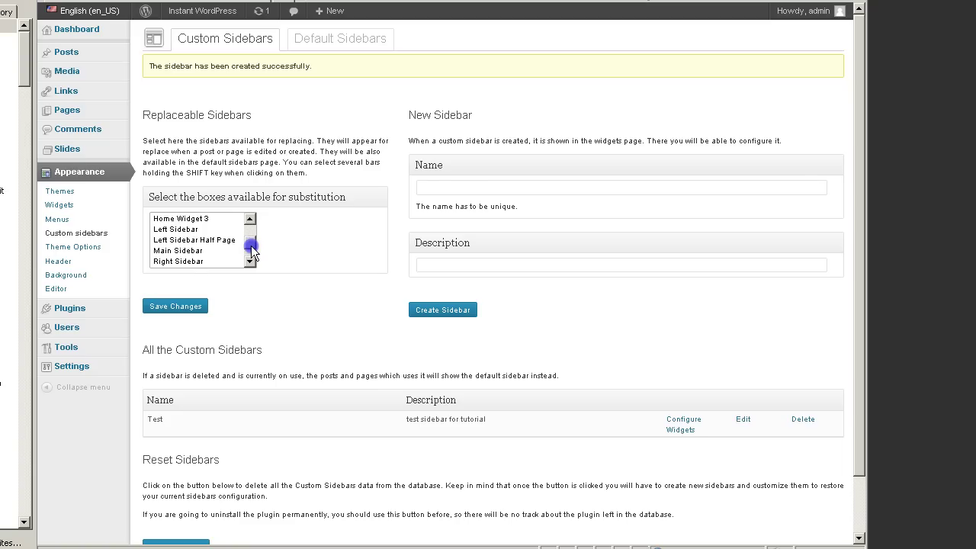
click(177, 251)
click(182, 311)
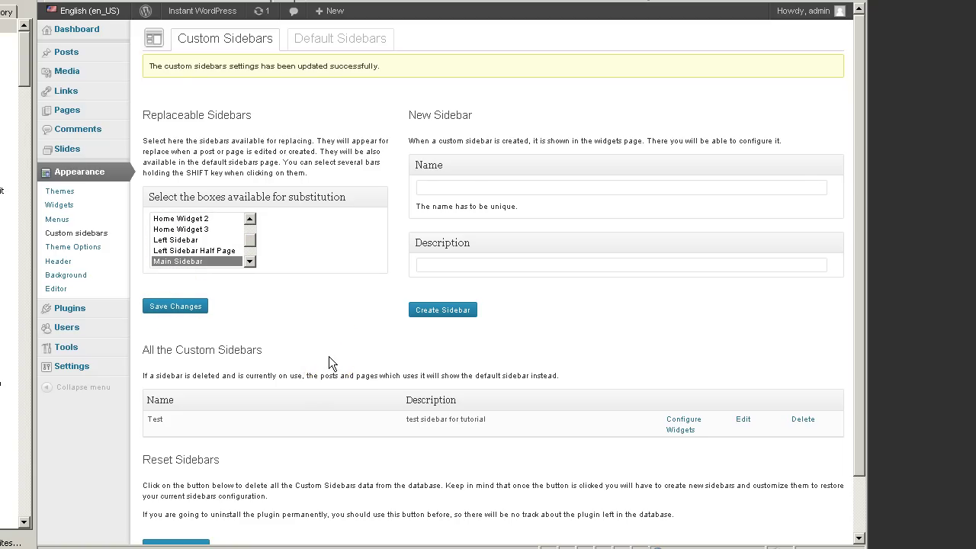
Open Sample Page for editing from the list of all pages
scroll(329, 356, down, 2)
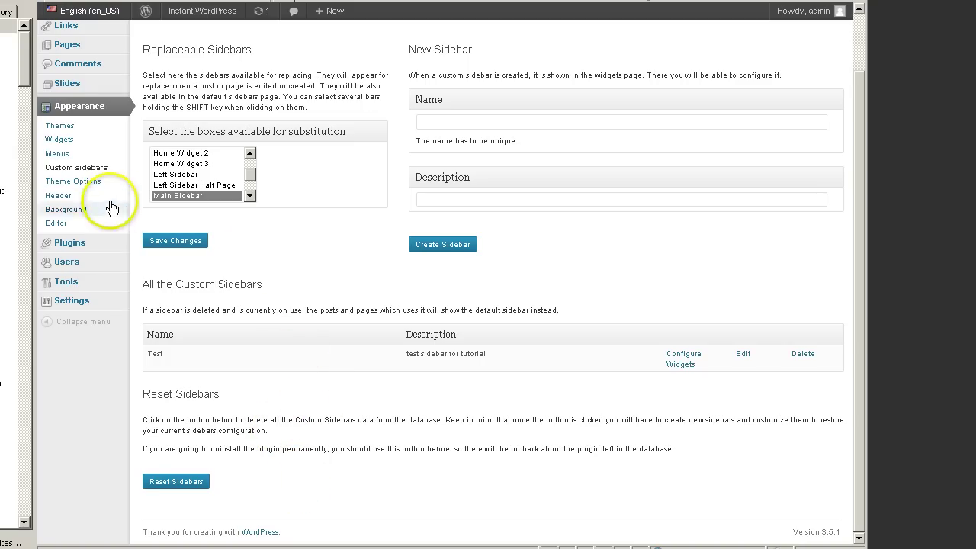
scroll(107, 209, up, 2)
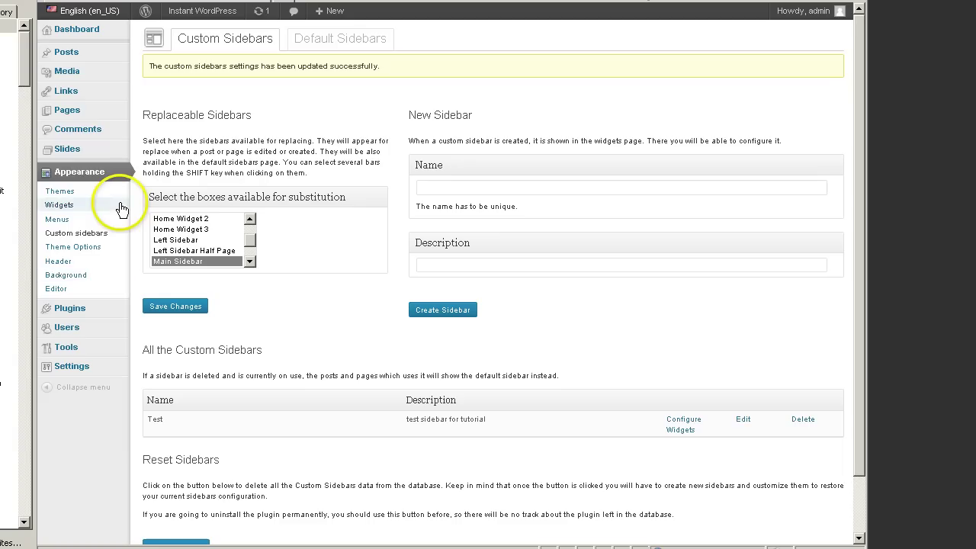
click(66, 111)
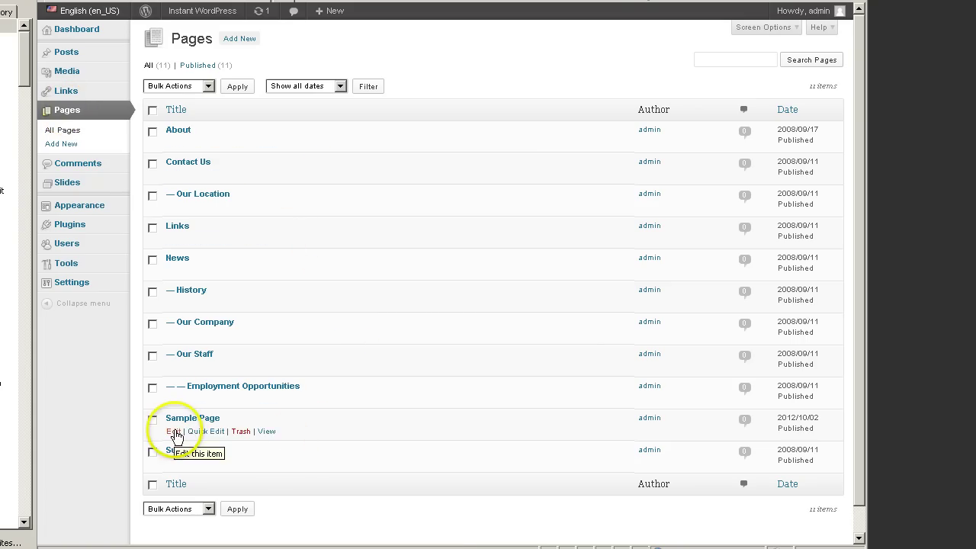
click(173, 431)
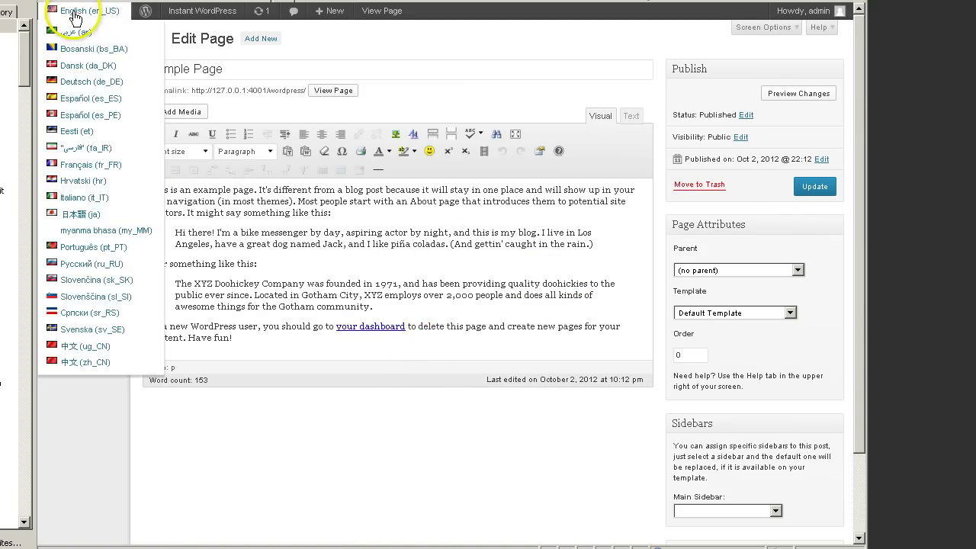
Switch to the live site and examine the home page layout, including its widget boxes and footer
mouse_move(186, 15)
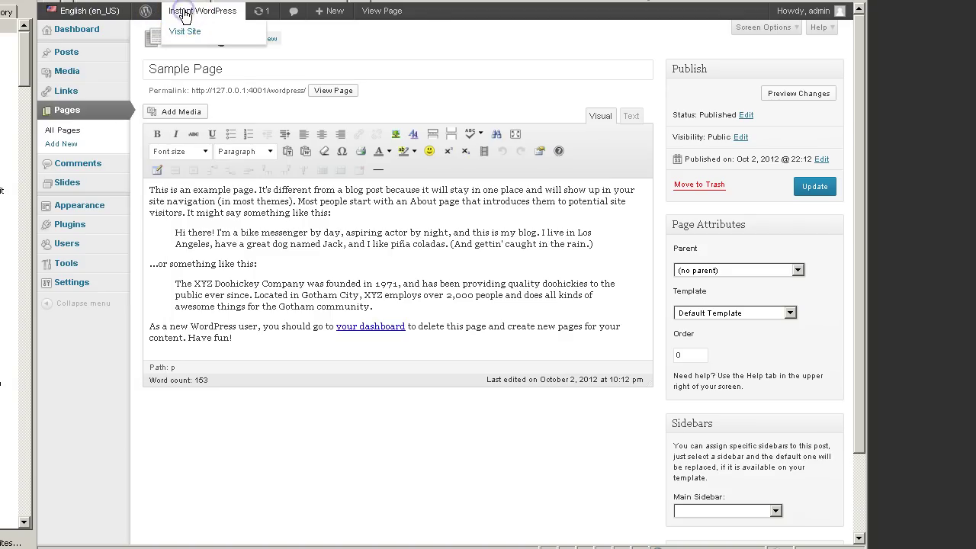
mouse_move(332, 4)
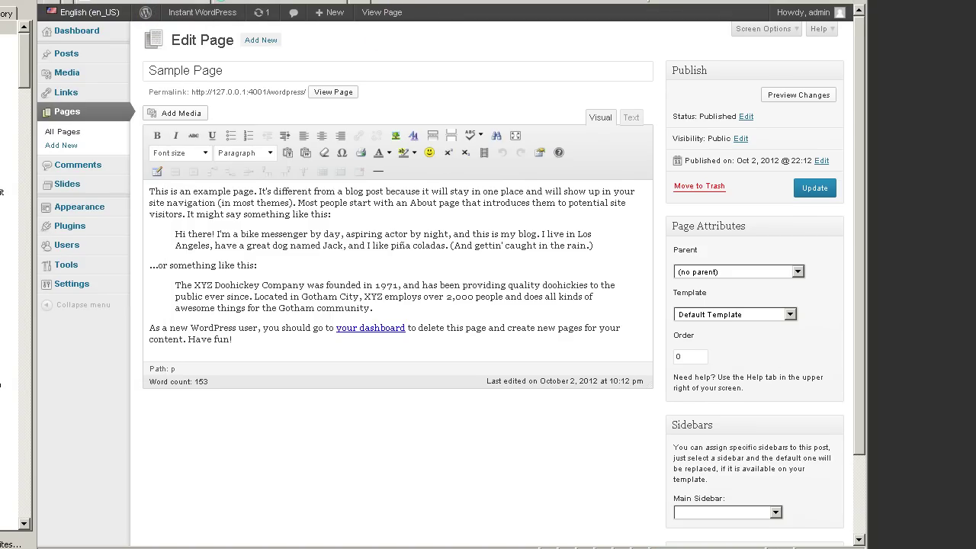
click(330, 11)
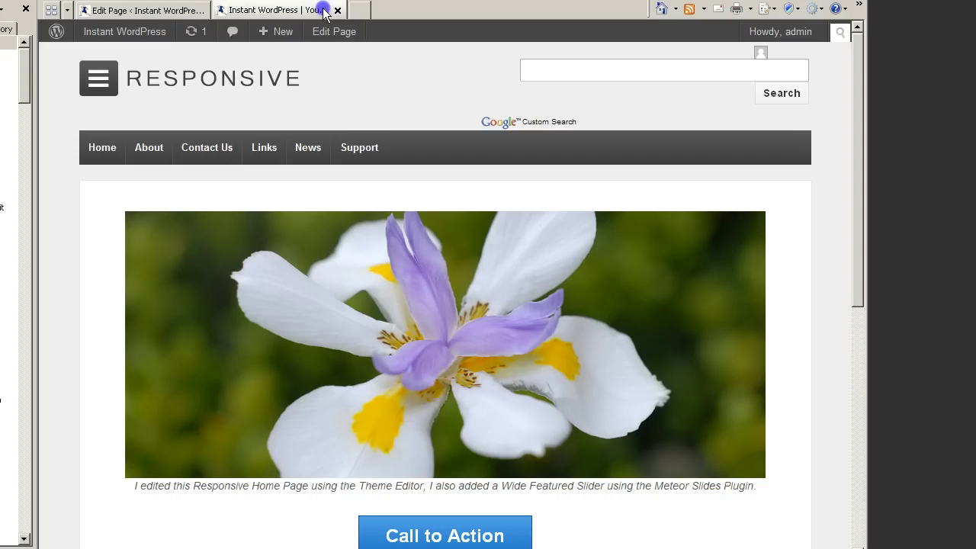
scroll(397, 211, down, 6)
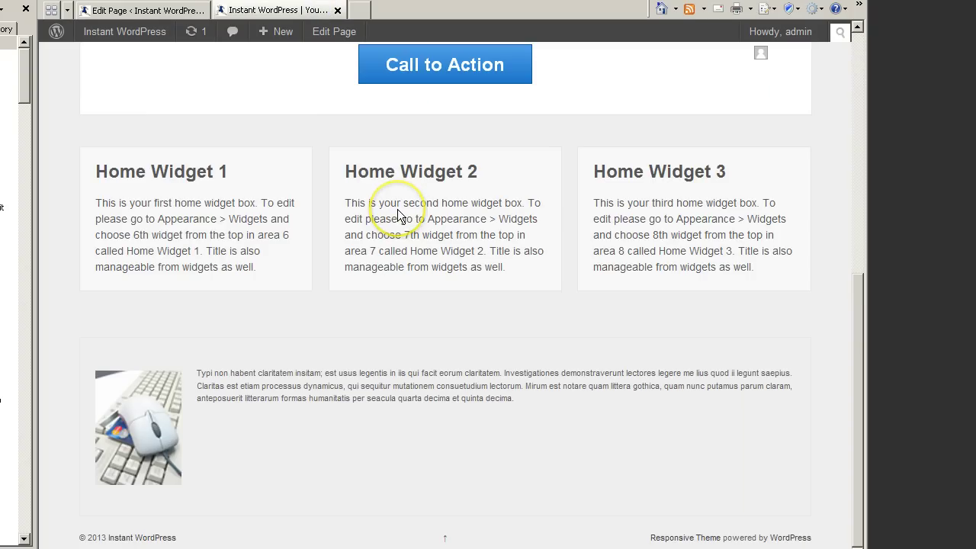
scroll(397, 209, up, 6)
View the About and Contact Us pages on the live site and examine the sidebar on each
click(149, 149)
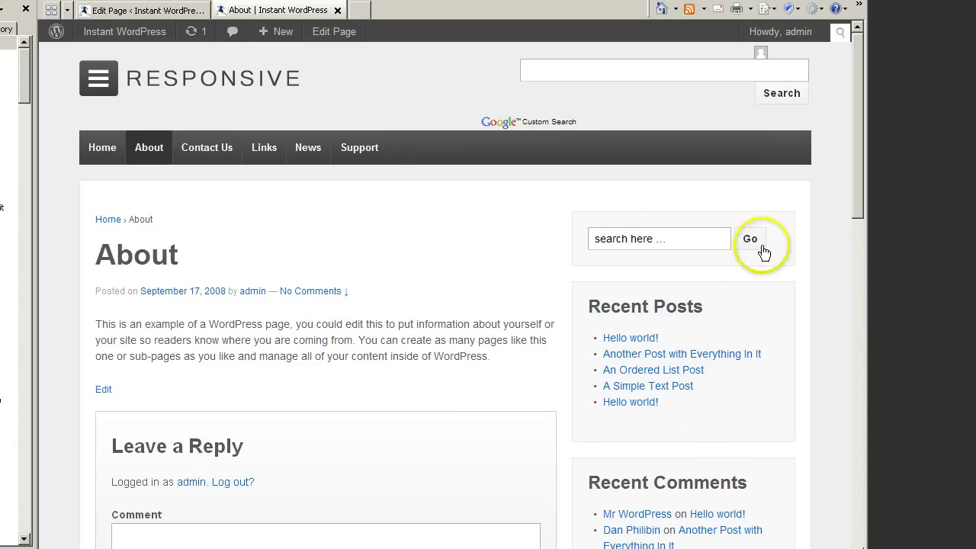
scroll(845, 333, down, 10)
scroll(845, 336, up, 10)
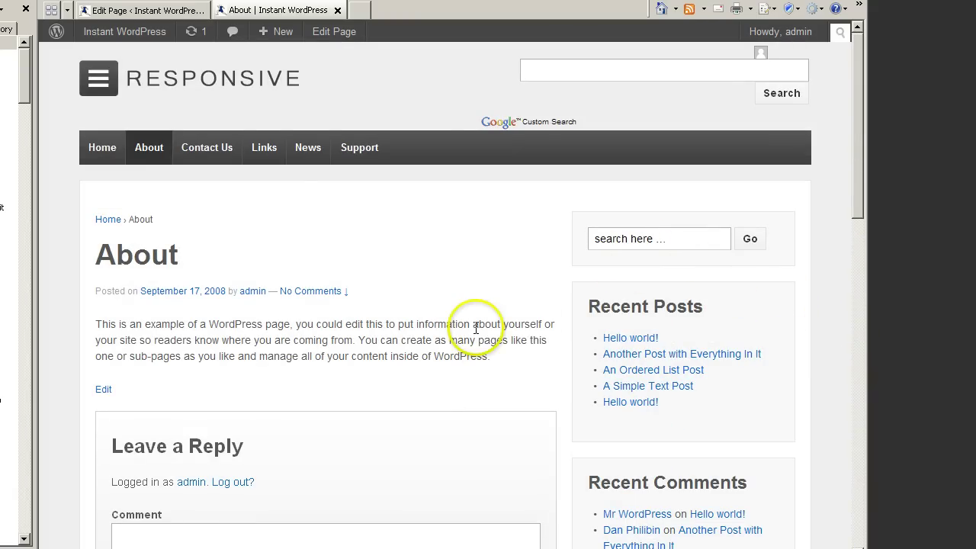
click(192, 150)
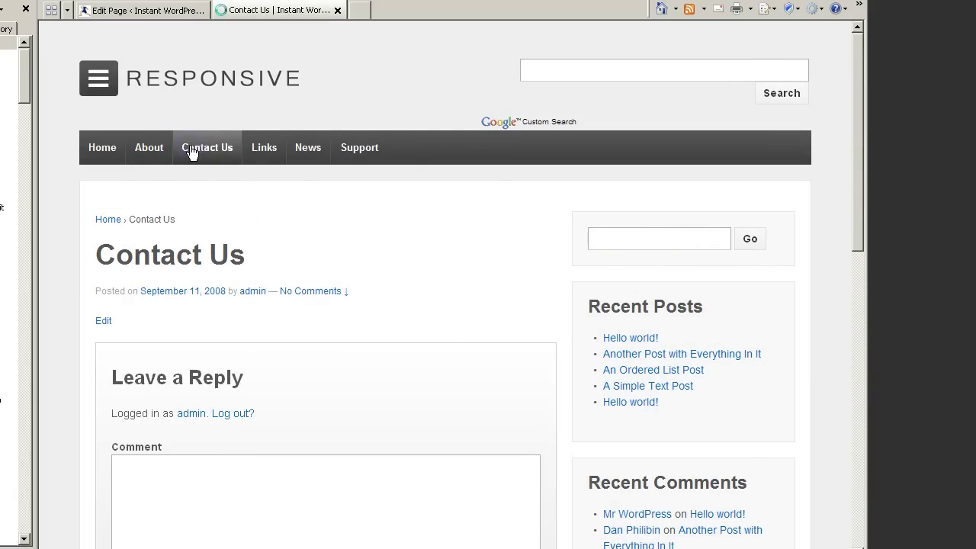
scroll(632, 263, down, 10)
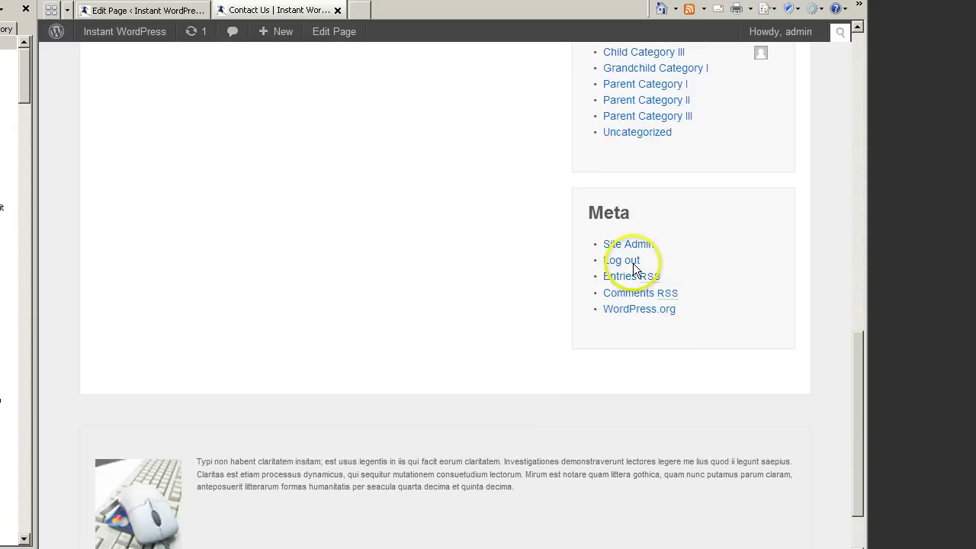
scroll(632, 261, up, 8)
scroll(632, 262, up, 5)
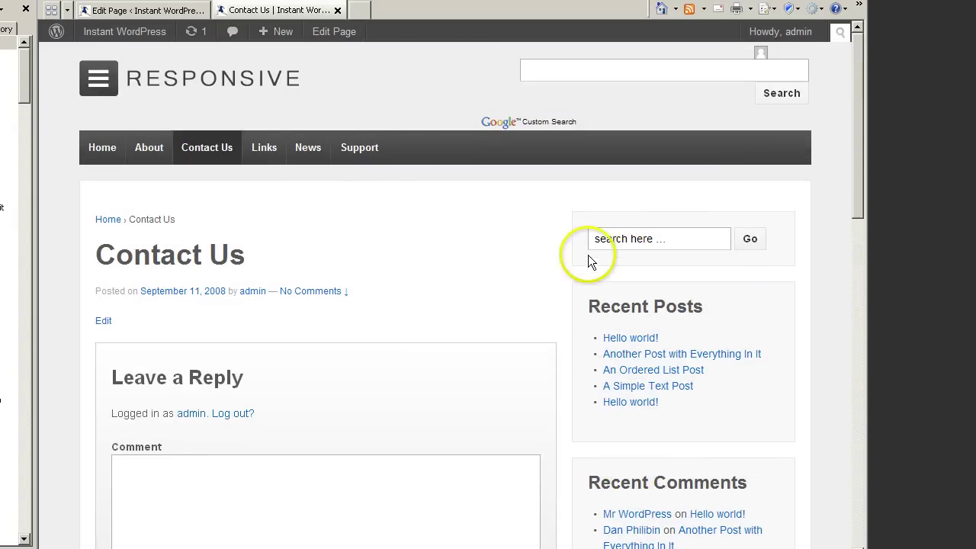
View the Links and News pages on the live site and compare their sidebars
click(259, 149)
scroll(519, 257, down, 10)
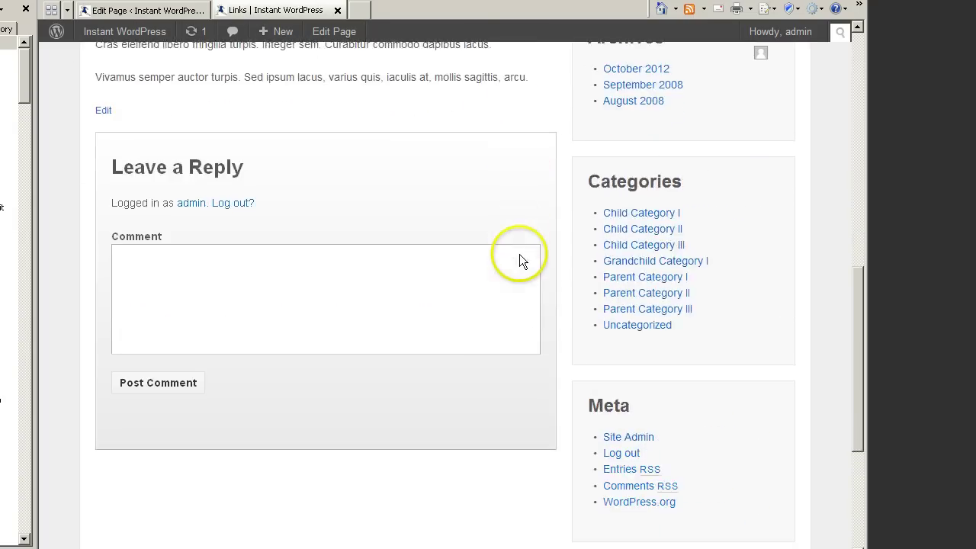
scroll(519, 254, up, 7)
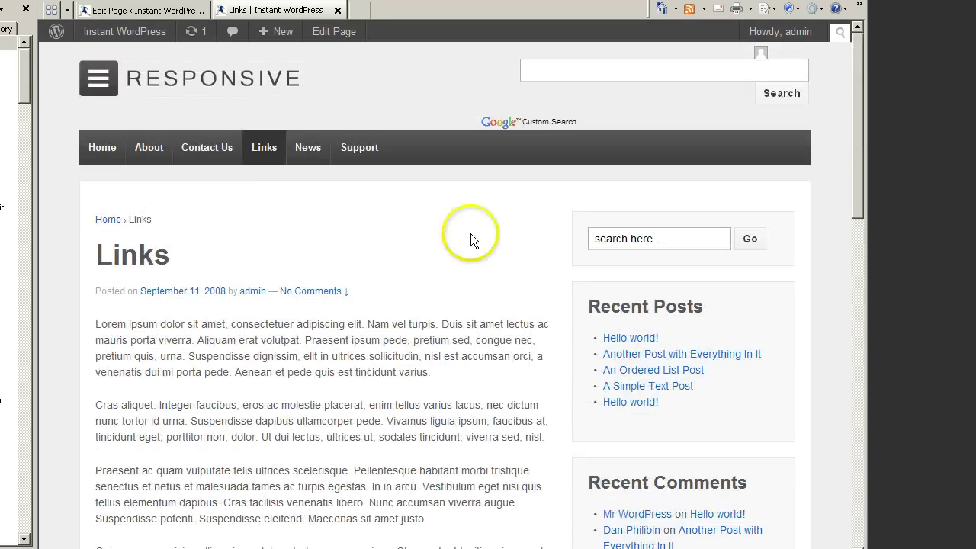
click(310, 149)
scroll(498, 243, down, 14)
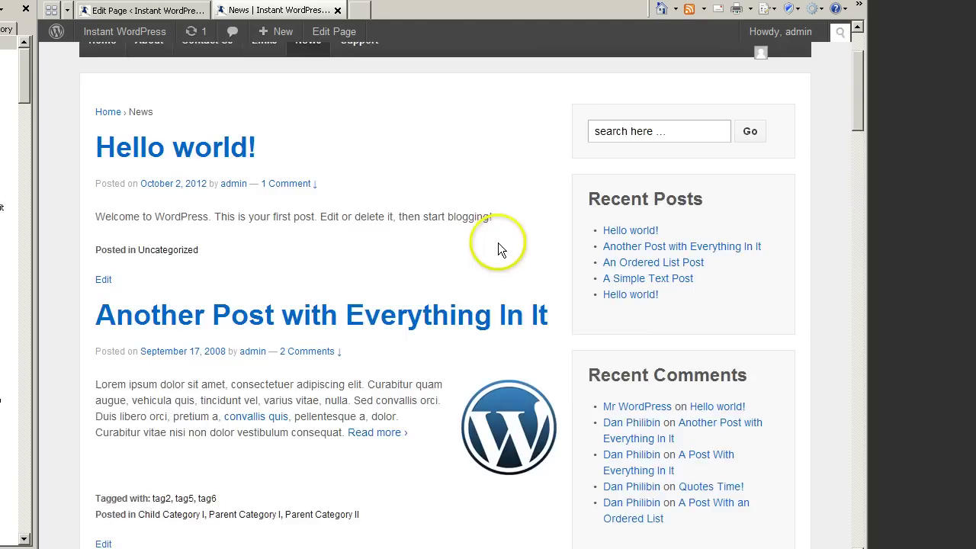
scroll(498, 242, up, 7)
scroll(497, 242, up, 8)
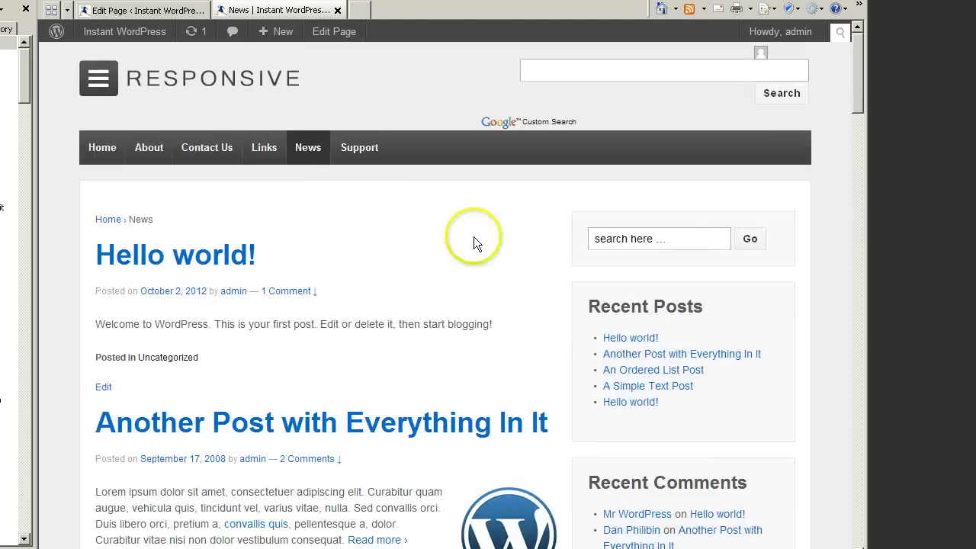
View the Support page on the live site, examine its sidebar, and return to the About page
click(358, 149)
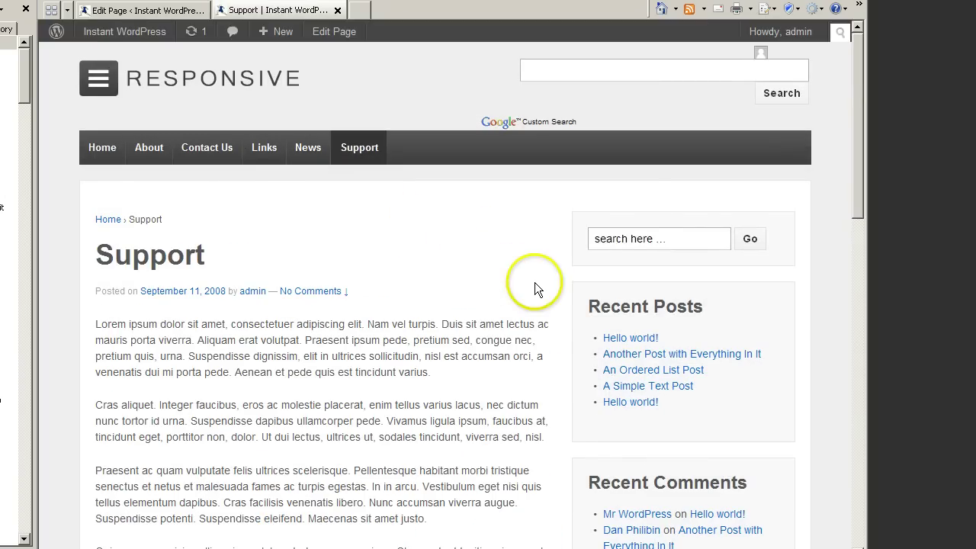
scroll(534, 282, down, 15)
scroll(533, 284, up, 15)
click(149, 147)
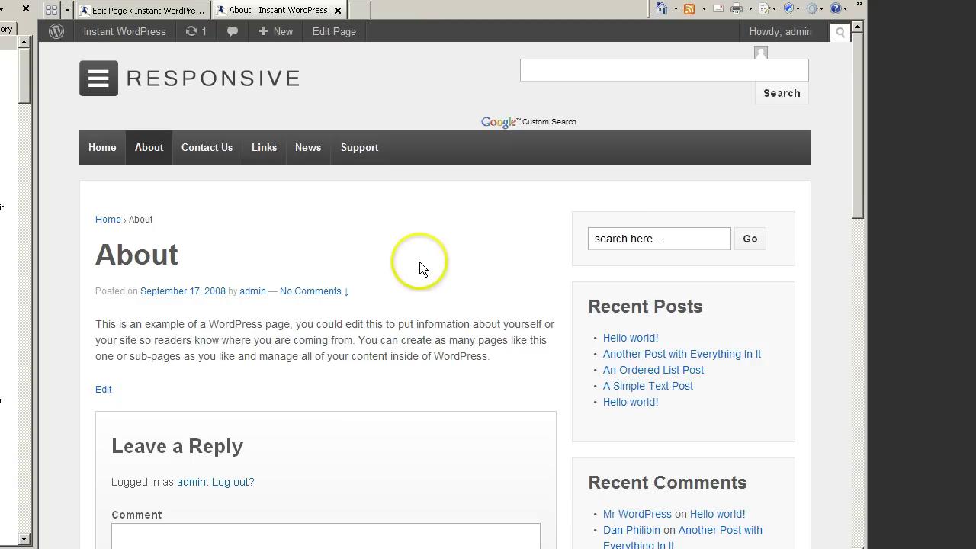
Open the About page for editing from the list of all pages in both browser tabs
mouse_move(122, 35)
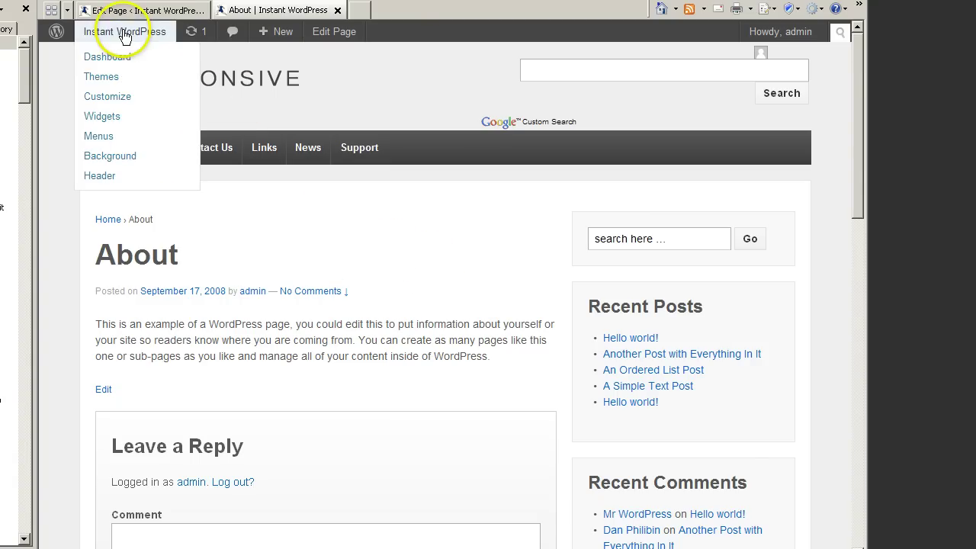
click(124, 34)
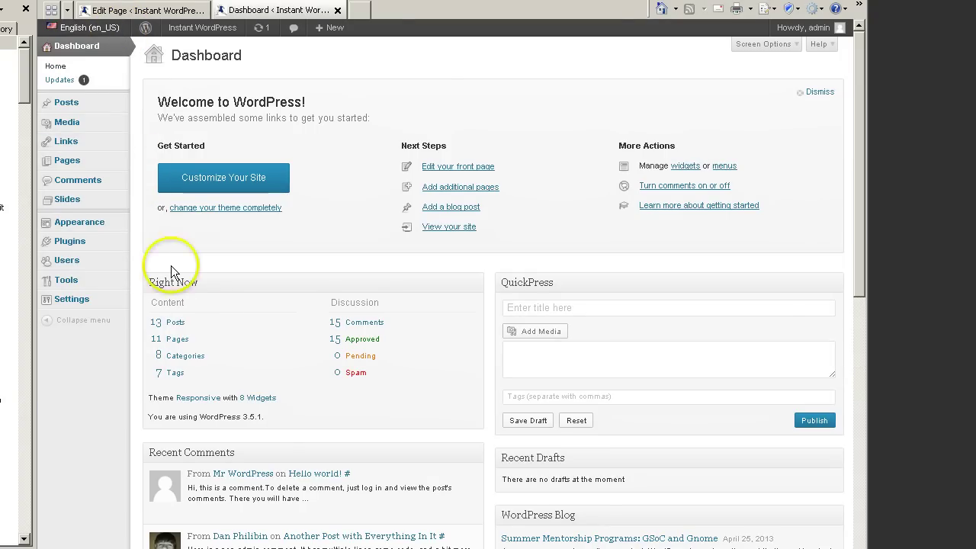
click(66, 162)
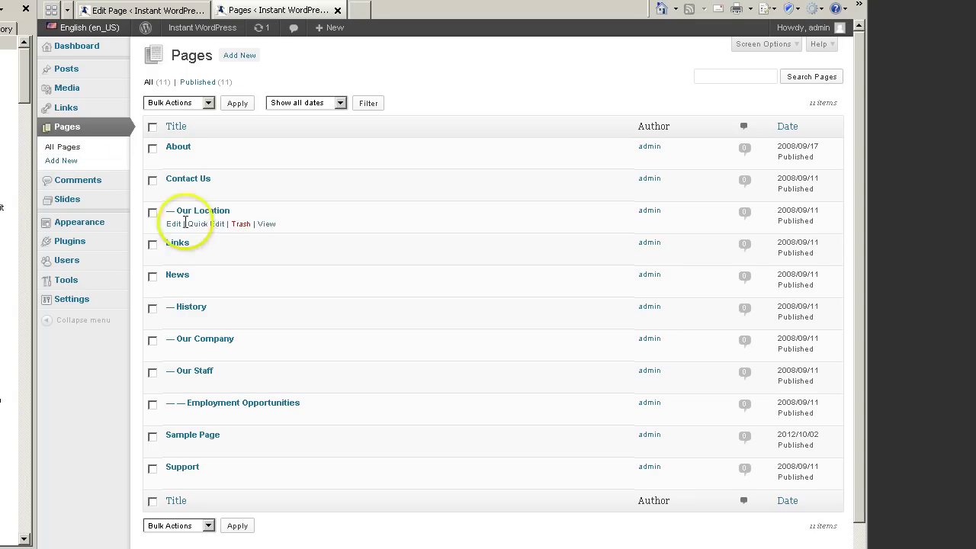
click(174, 161)
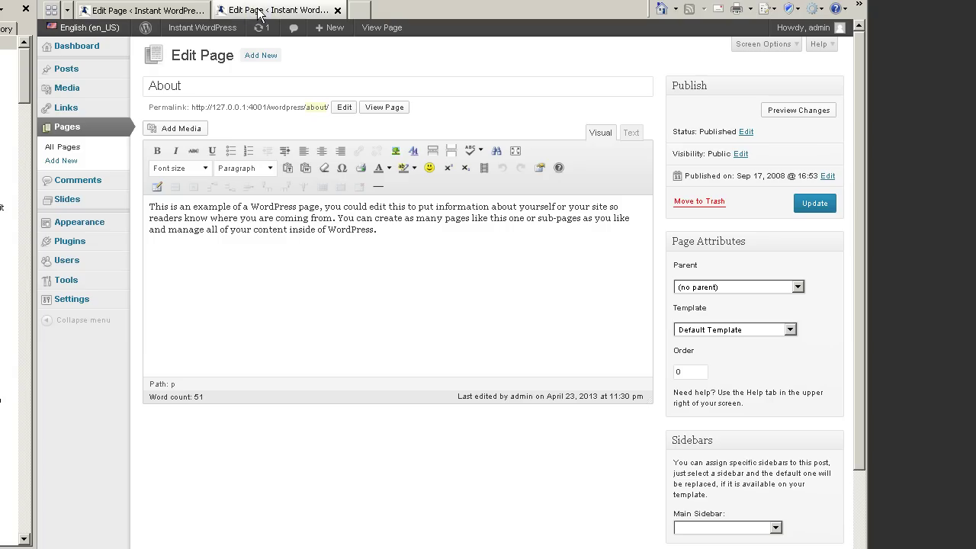
click(166, 11)
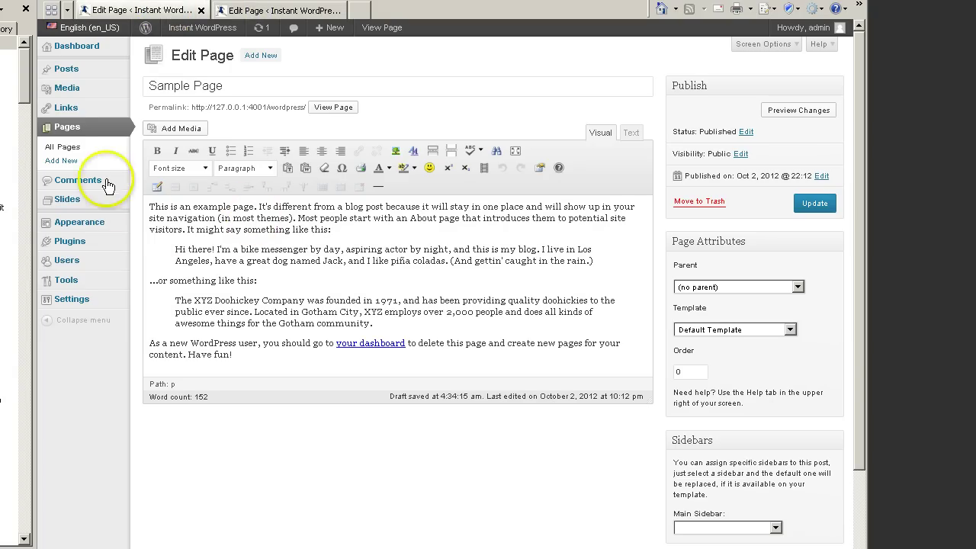
click(61, 128)
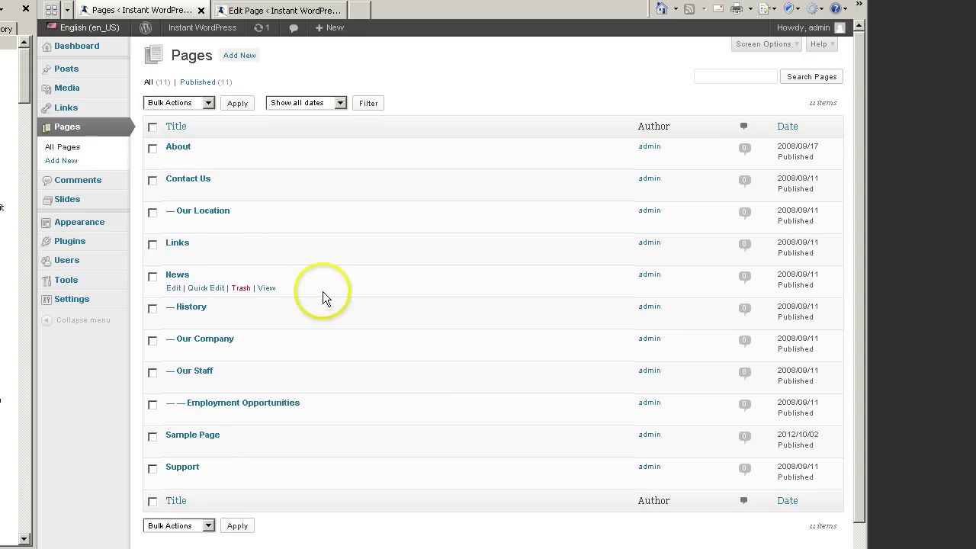
click(174, 159)
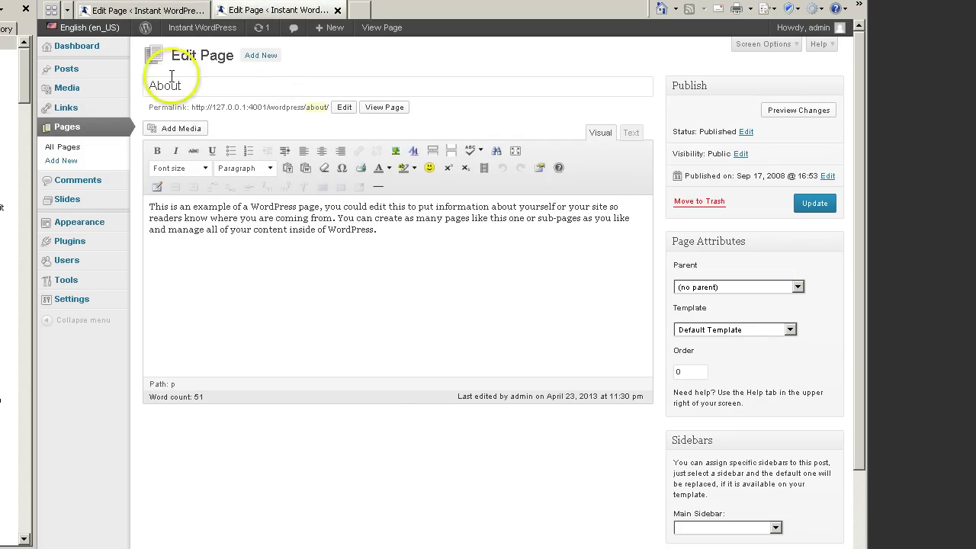
Switch back to the live site and examine the About page's full sidebar down to the Meta widget
click(187, 49)
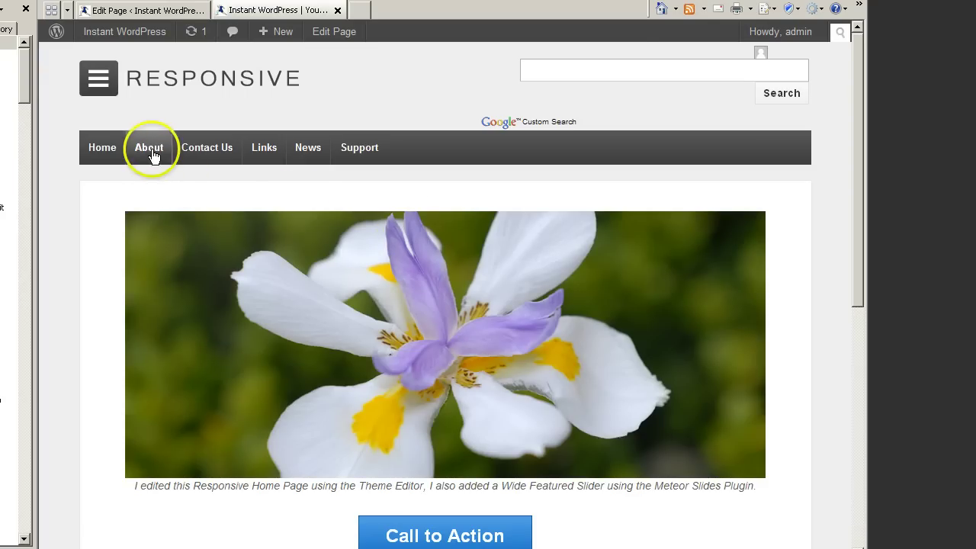
click(153, 155)
scroll(749, 363, down, 4)
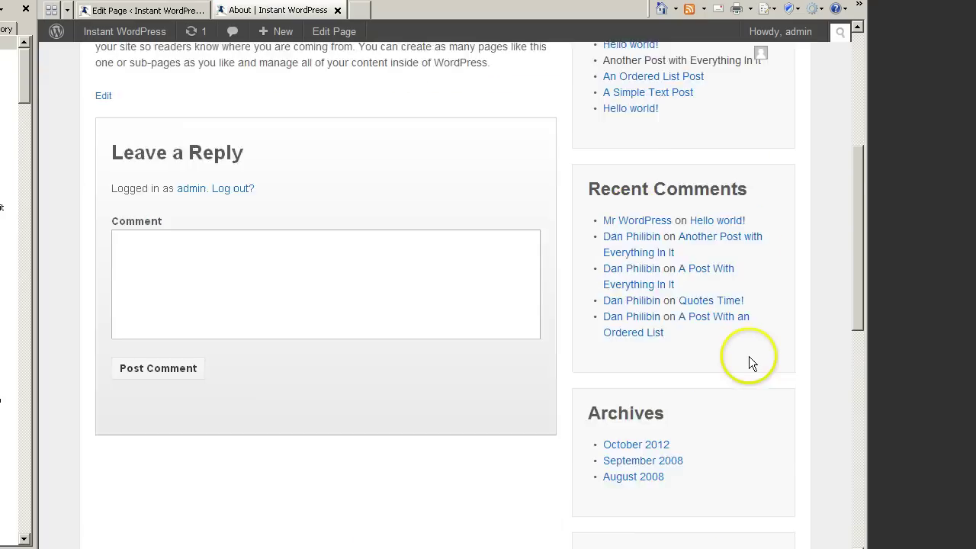
scroll(749, 356, up, 4)
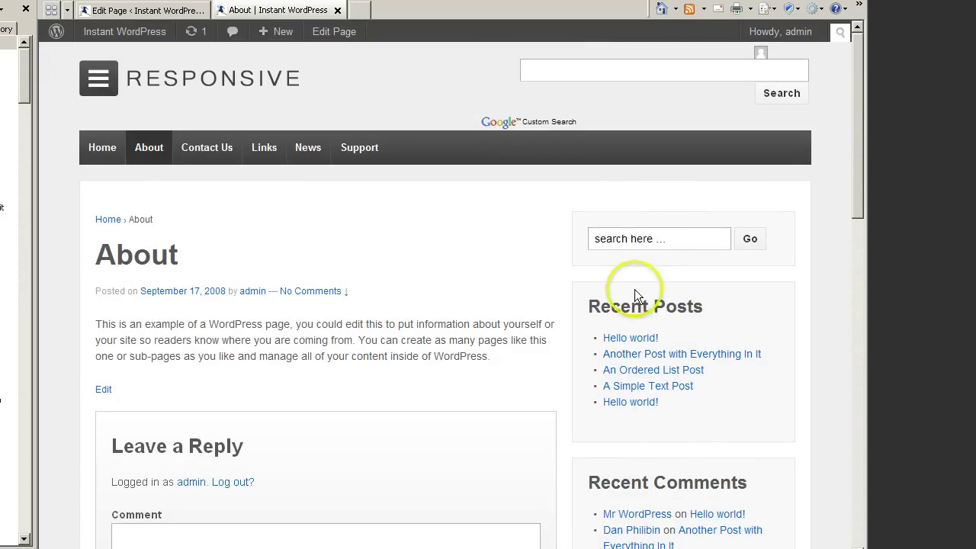
scroll(751, 404, down, 10)
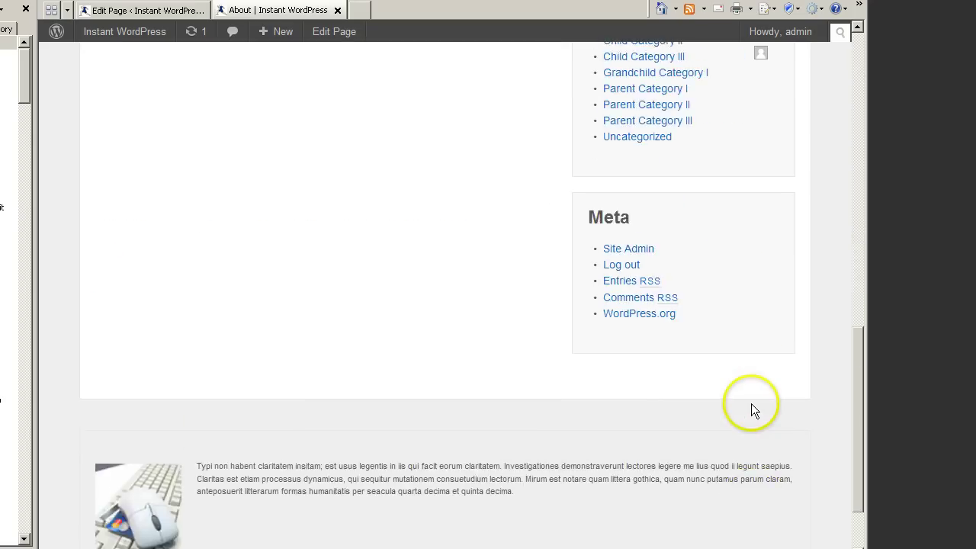
scroll(751, 403, up, 10)
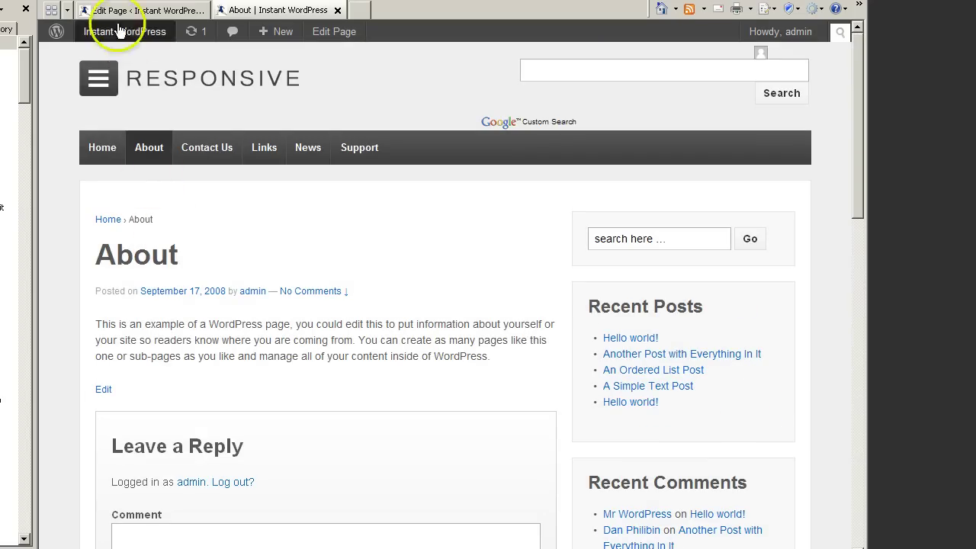
Open the Widgets settings in the admin tab and expand the Main Sidebar to show its widgets
click(111, 11)
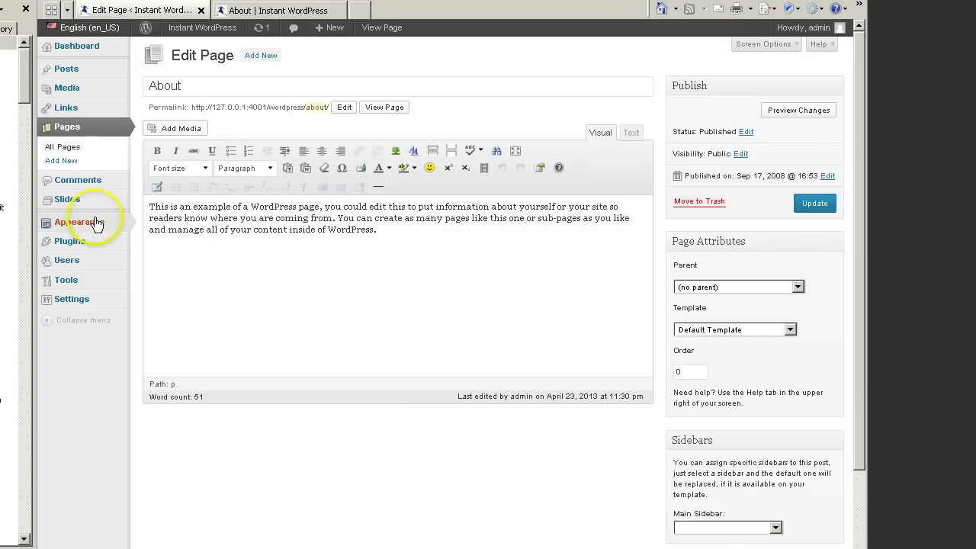
mouse_move(82, 227)
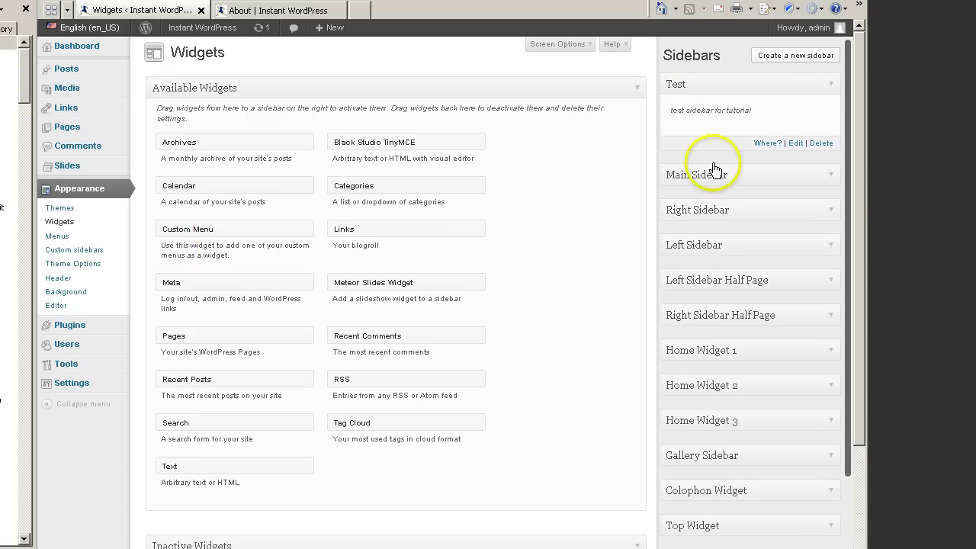
click(830, 175)
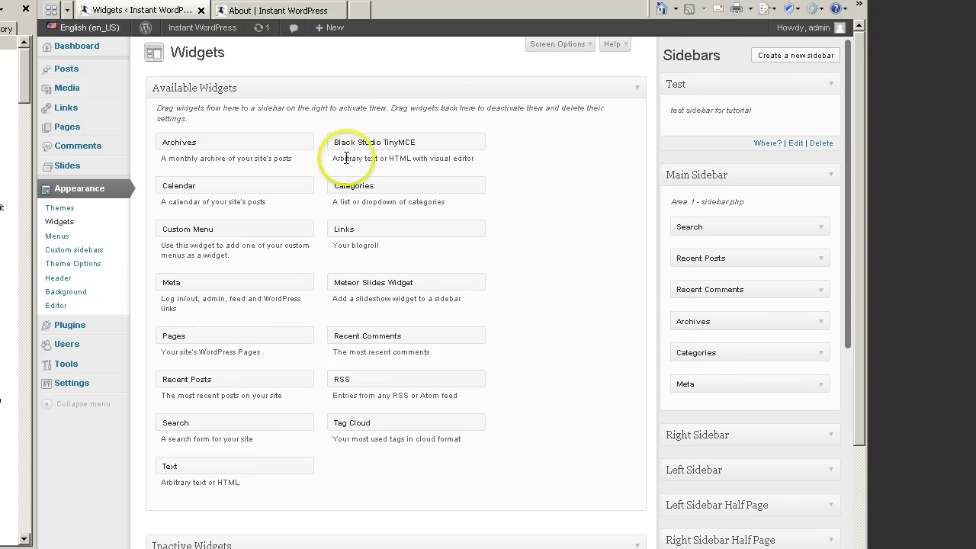
Compare the live About page's sidebar with the widgets in the Main Sidebar, and collapse the Main Sidebar
click(284, 11)
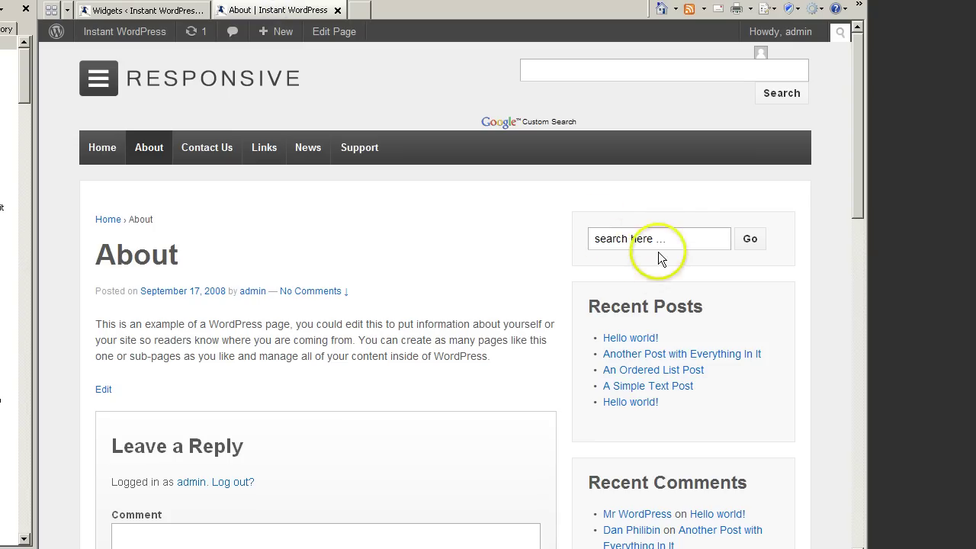
scroll(660, 350, down, 7)
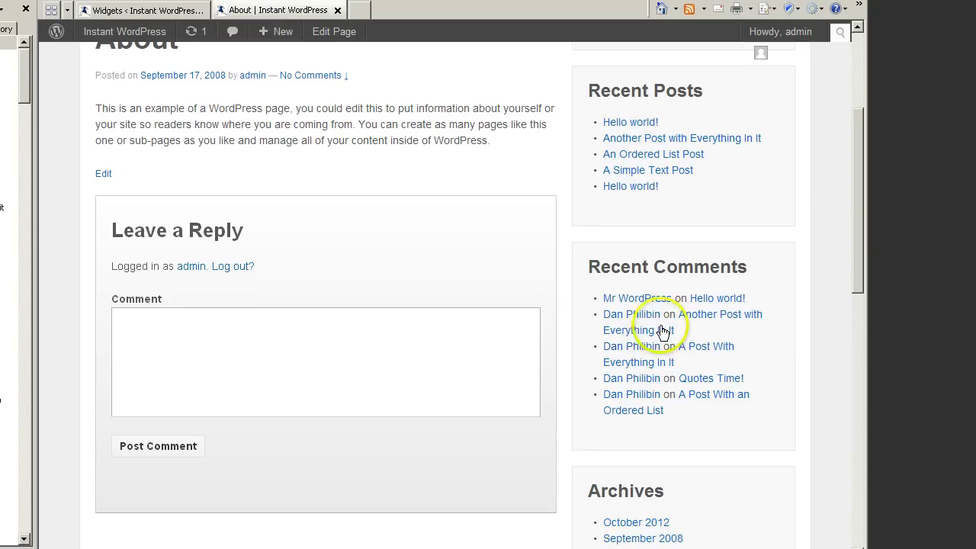
scroll(652, 351, down, 3)
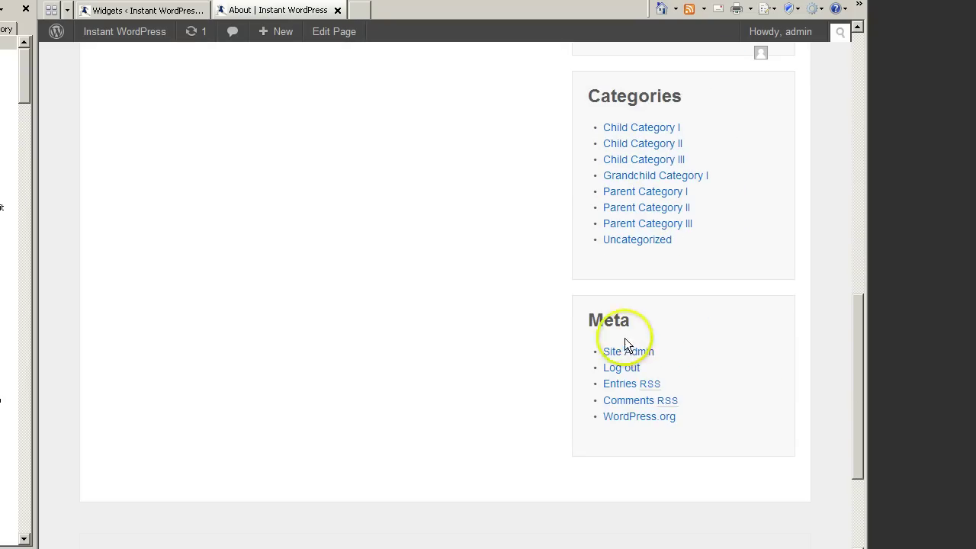
click(156, 10)
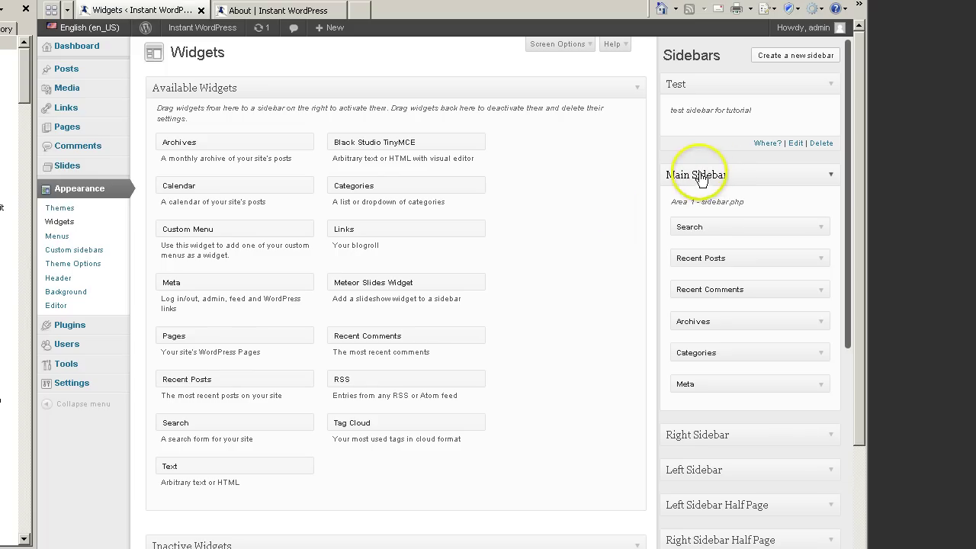
click(831, 178)
Edit the About page to replace its Main Sidebar with the Test sidebar, and update the page
click(68, 127)
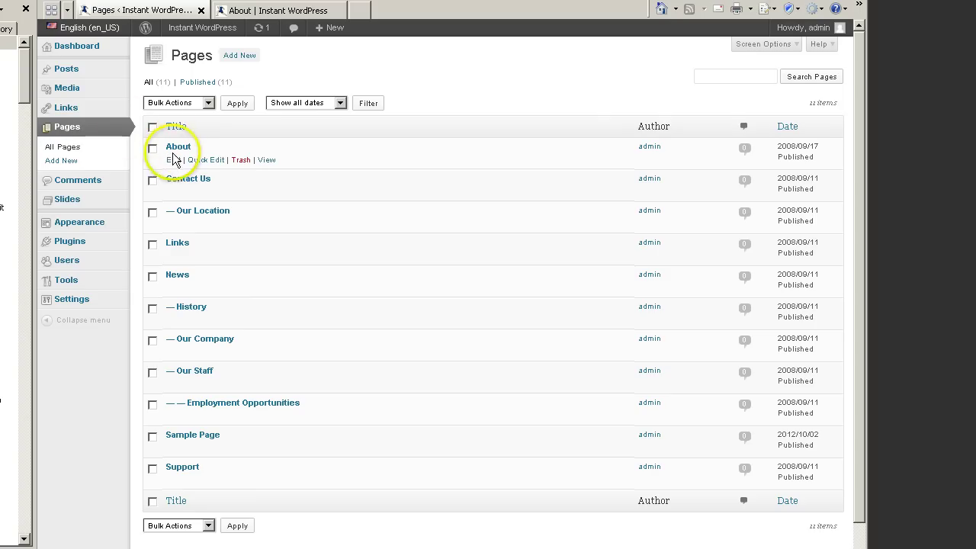
click(170, 159)
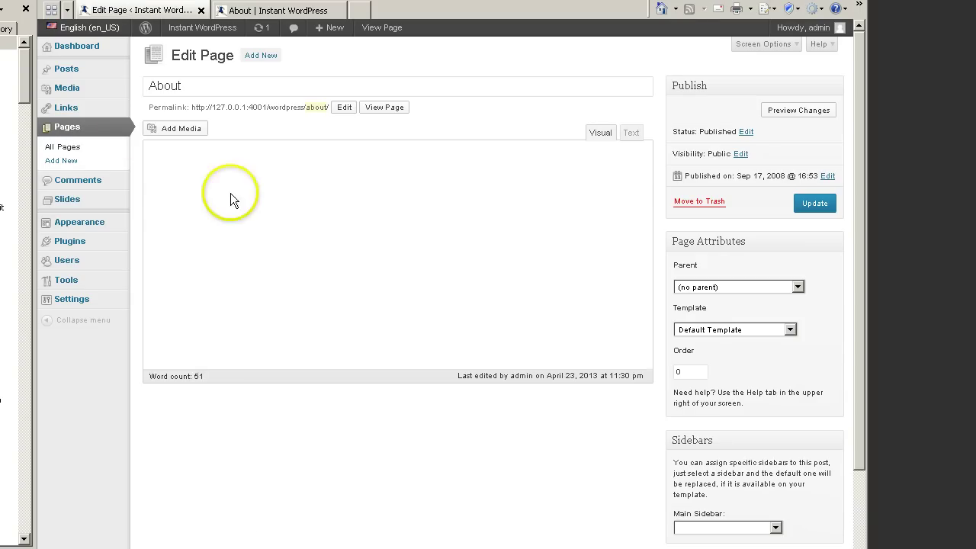
scroll(733, 347, down, 2)
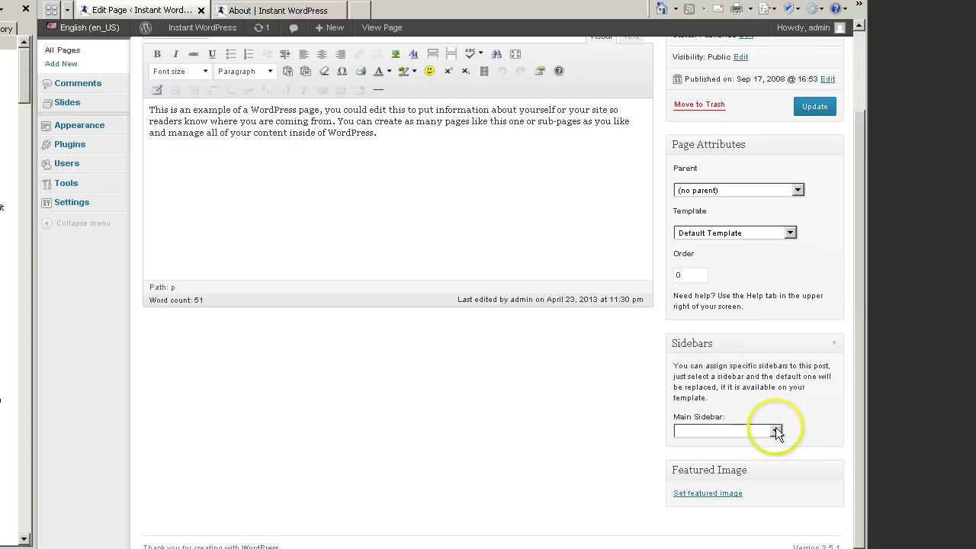
scroll(427, 251, up, 3)
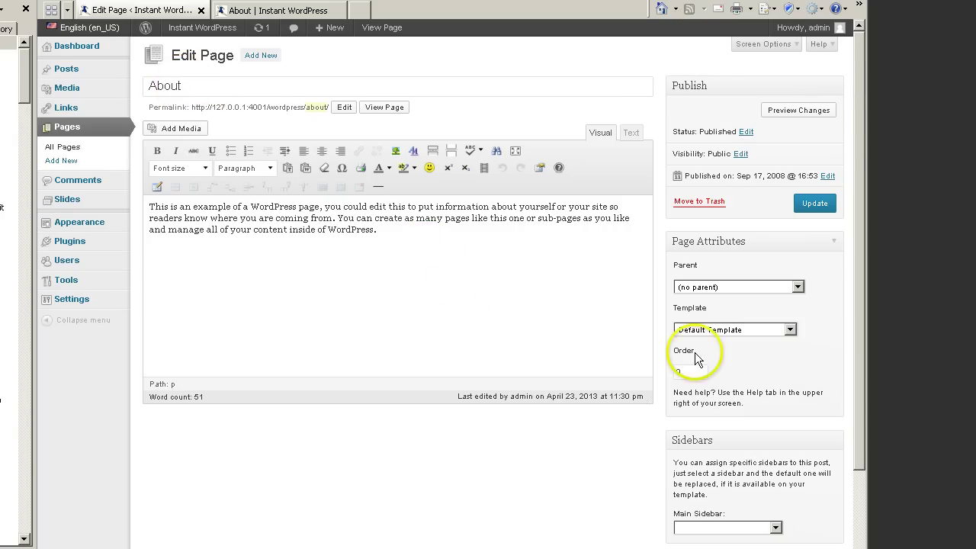
scroll(732, 404, down, 2)
click(776, 431)
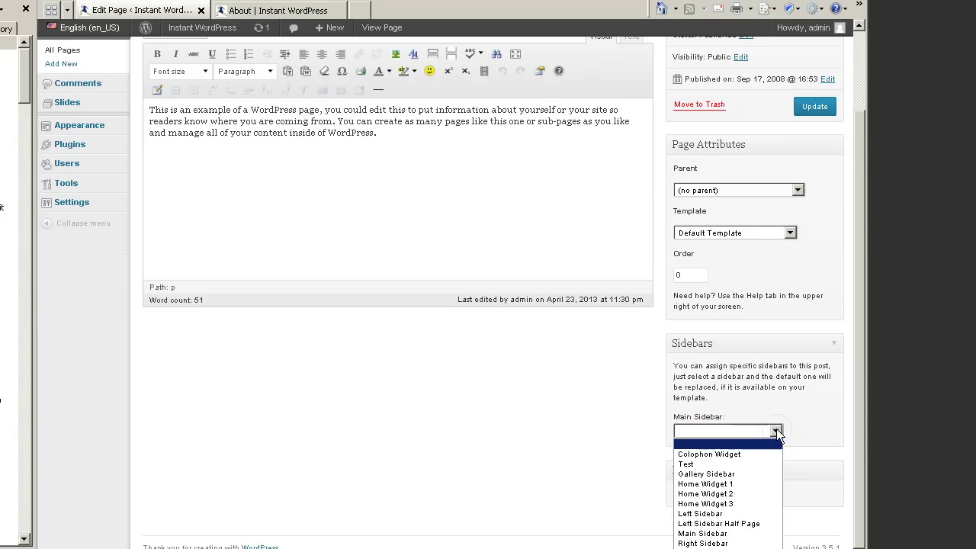
click(721, 464)
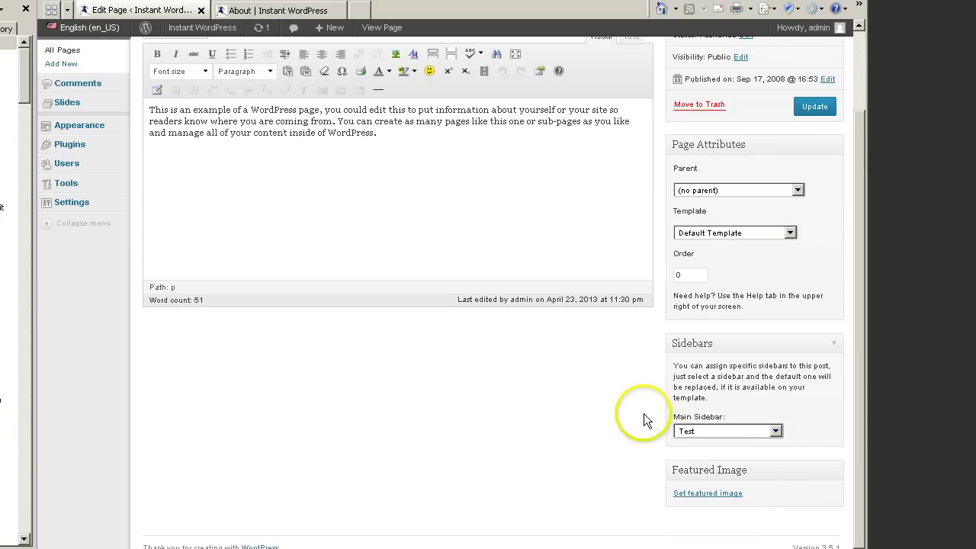
scroll(581, 397, up, 2)
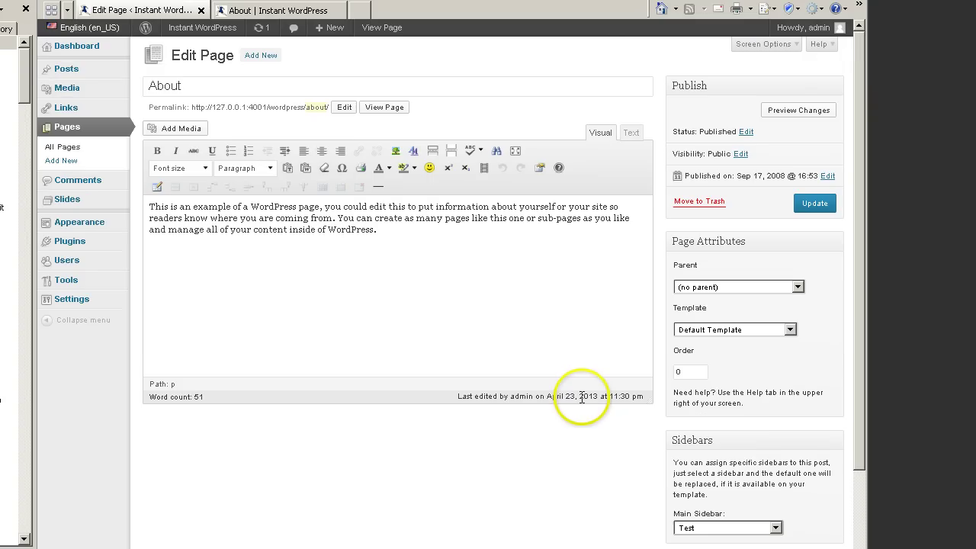
click(808, 204)
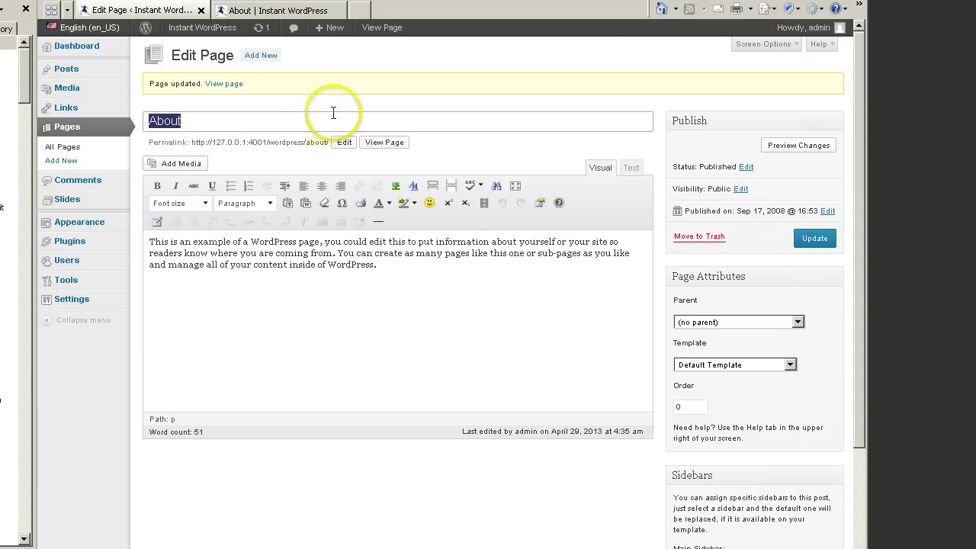
Reload the live About page and examine its sidebar area
click(264, 10)
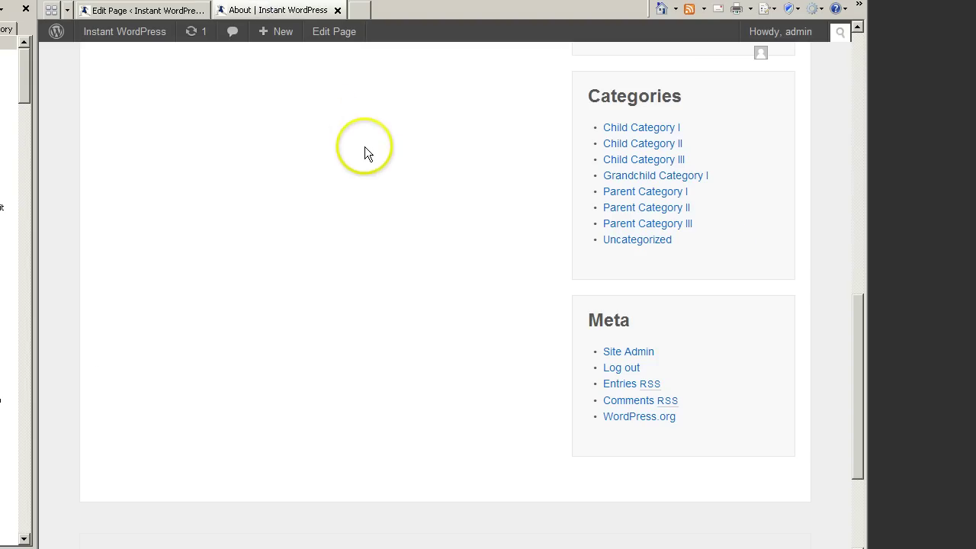
key(F5)
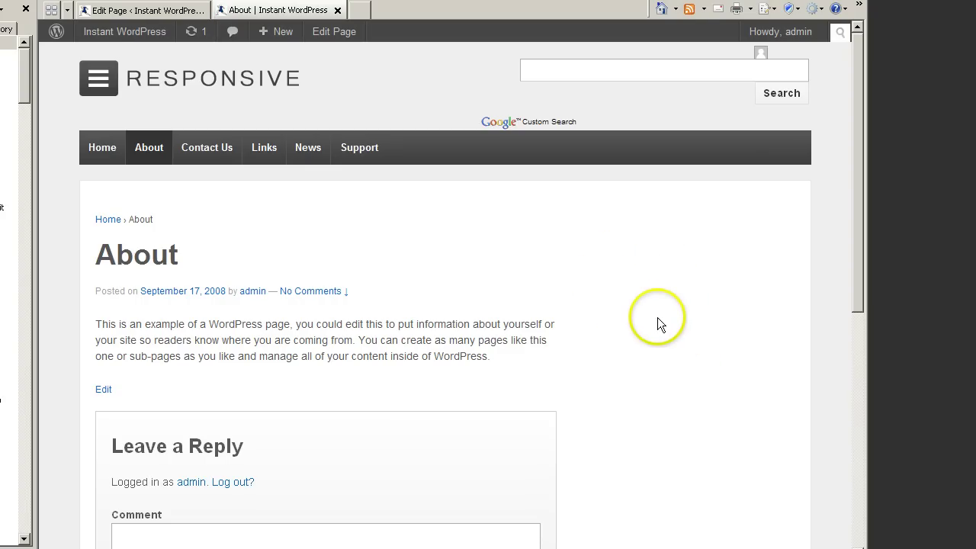
scroll(656, 315, down, 8)
scroll(652, 310, up, 8)
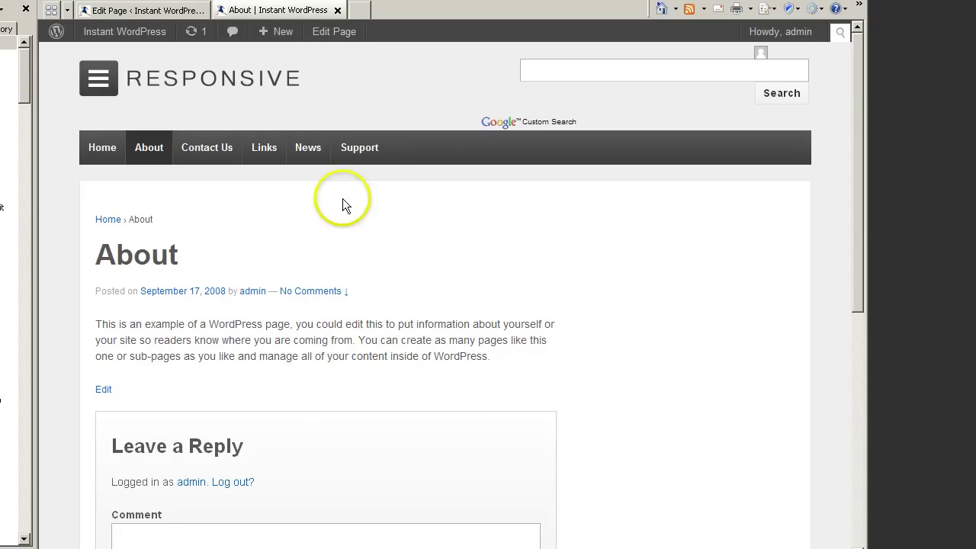
Return to the admin tab and open the Widgets settings
click(145, 10)
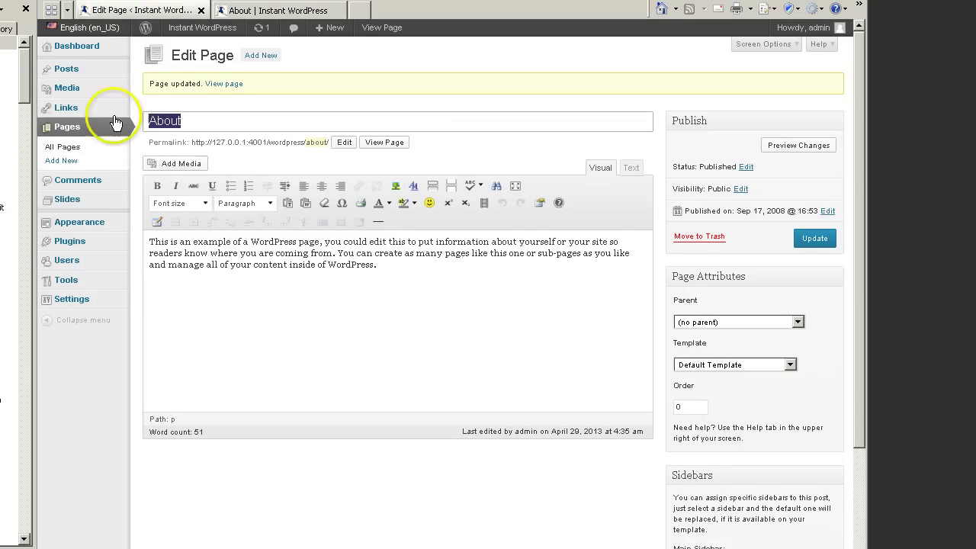
mouse_move(88, 225)
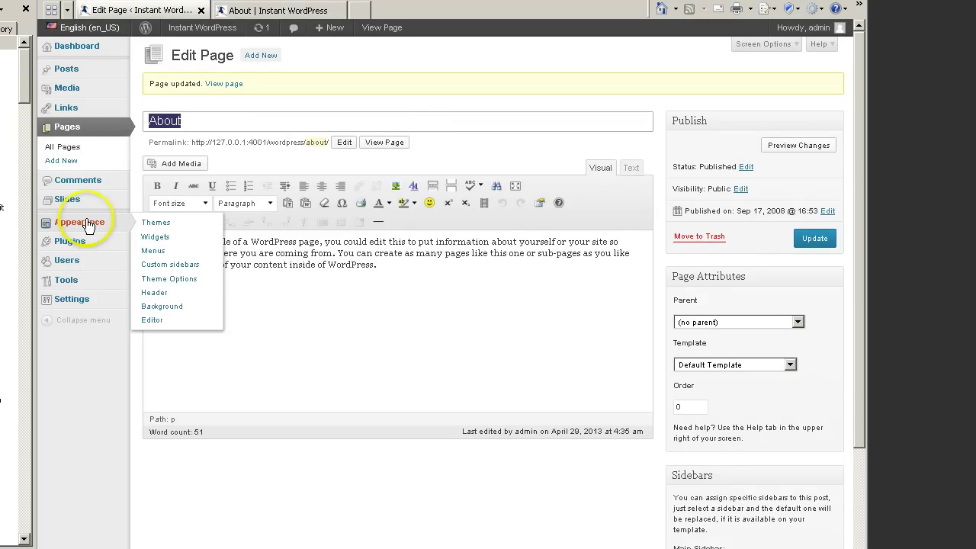
click(165, 242)
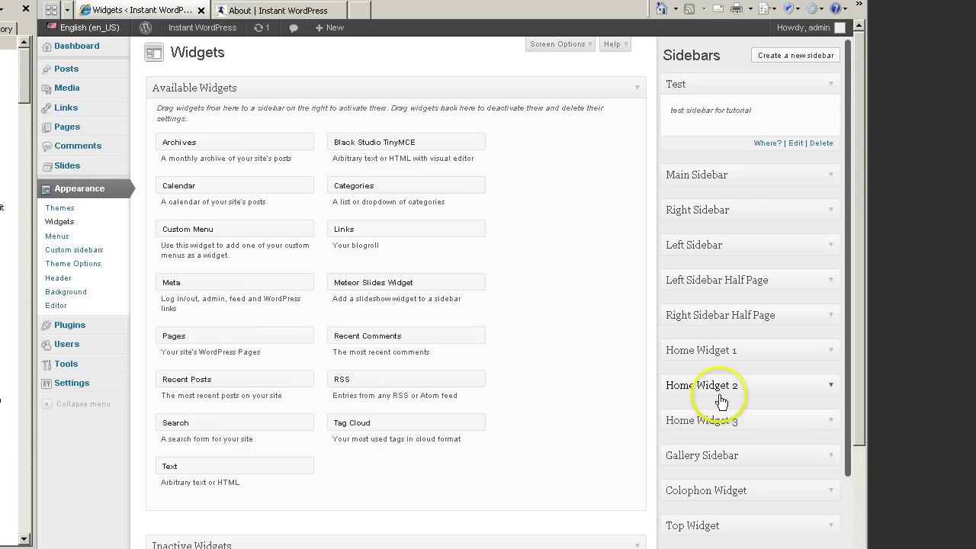
Examine the list of available sidebars and the contents of the Top Widget area, leaving that area collapsed
scroll(709, 402, down, 2)
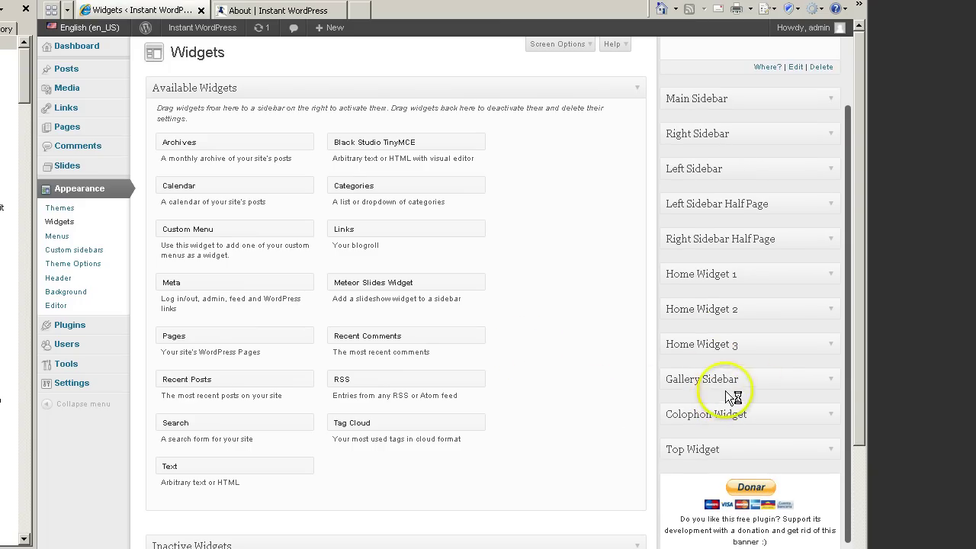
drag(860, 408, 865, 477)
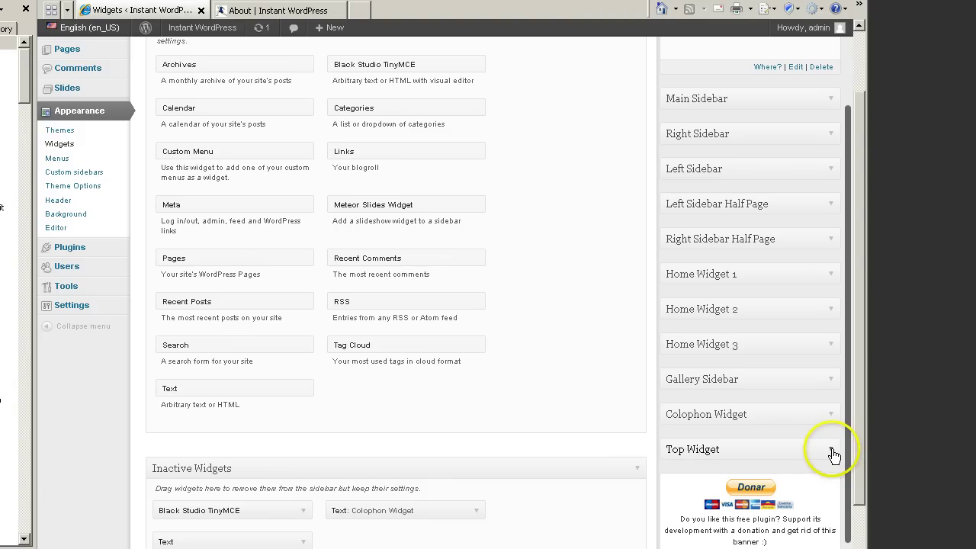
click(831, 450)
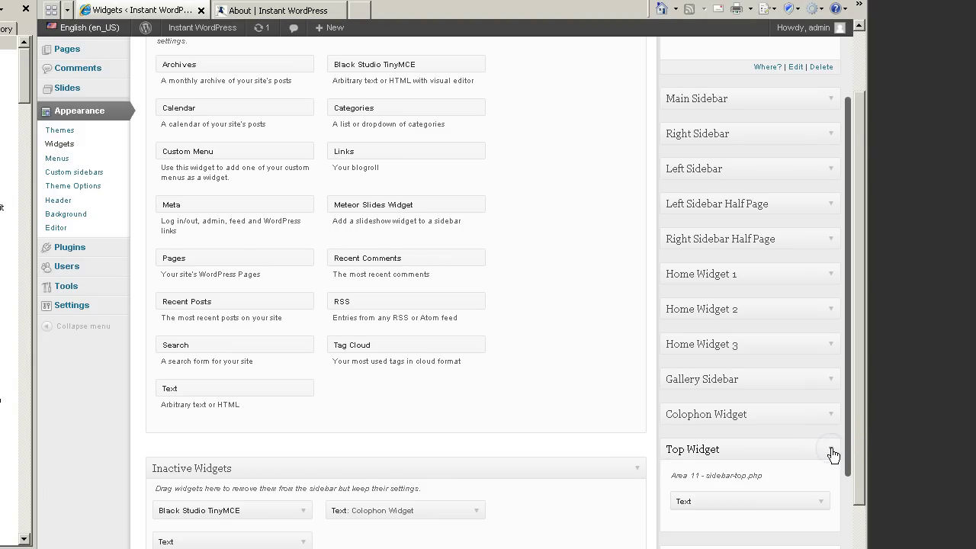
scroll(856, 467, down, 1)
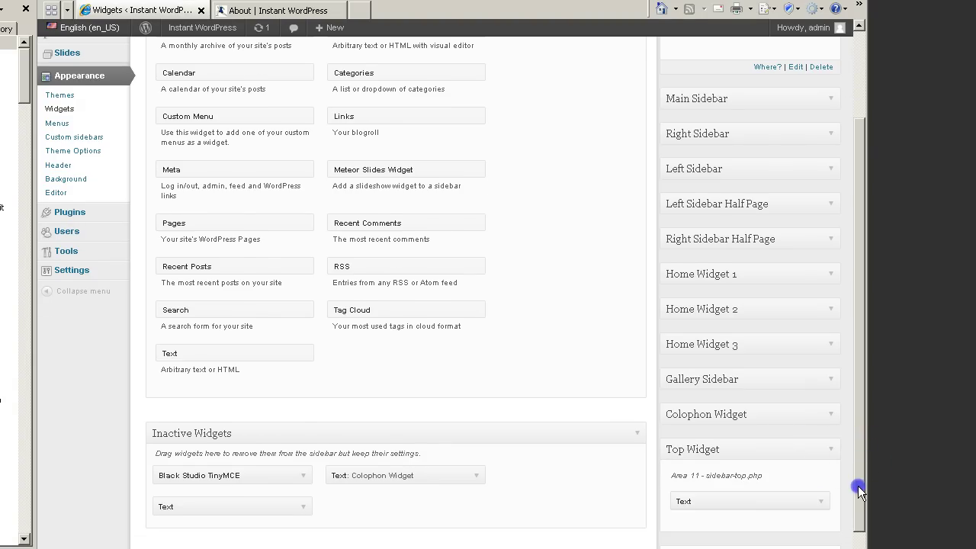
scroll(817, 457, down, 3)
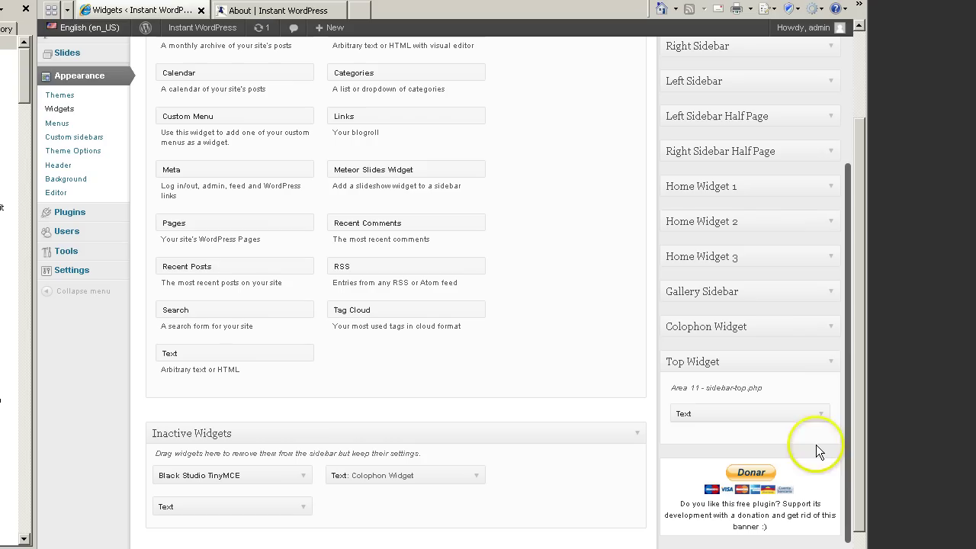
click(830, 362)
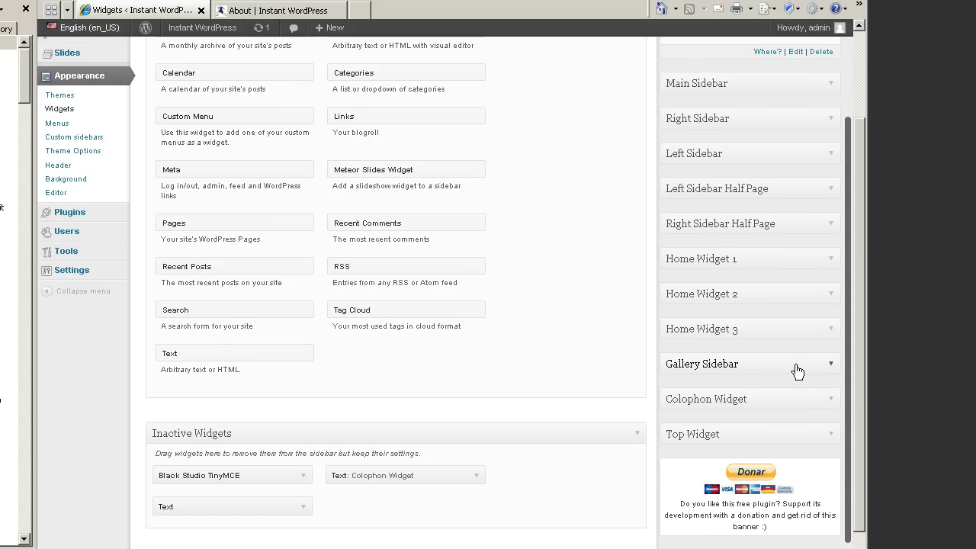
scroll(796, 371, up, 3)
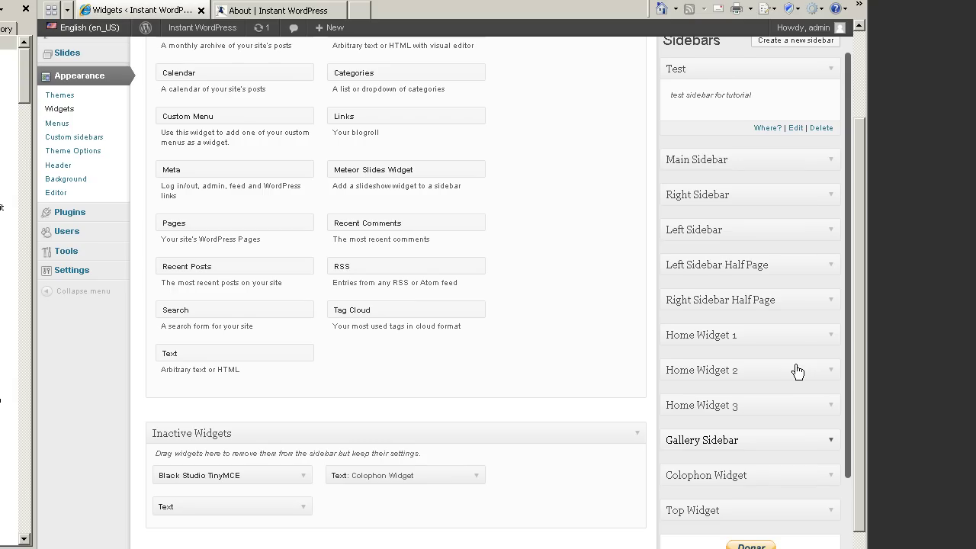
scroll(796, 371, up, 1)
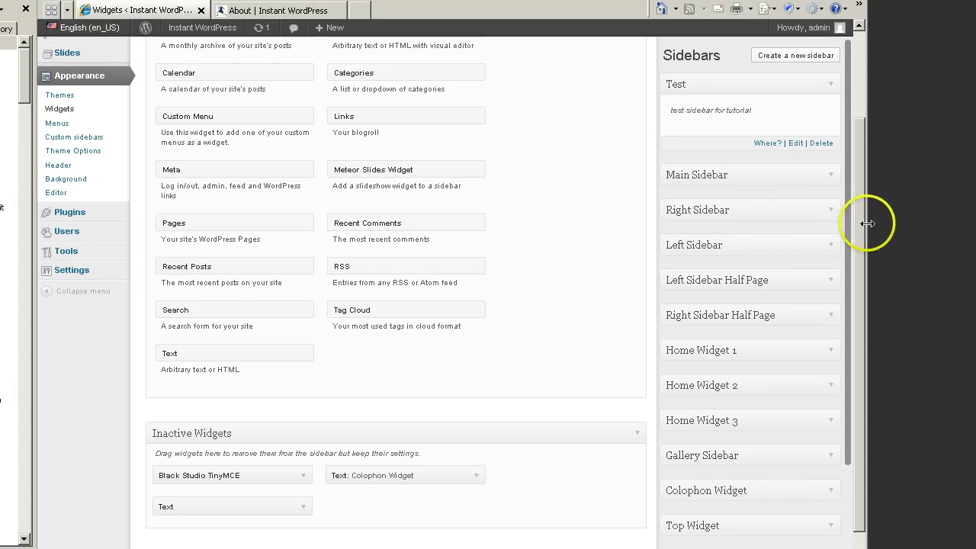
drag(860, 222, 837, 137)
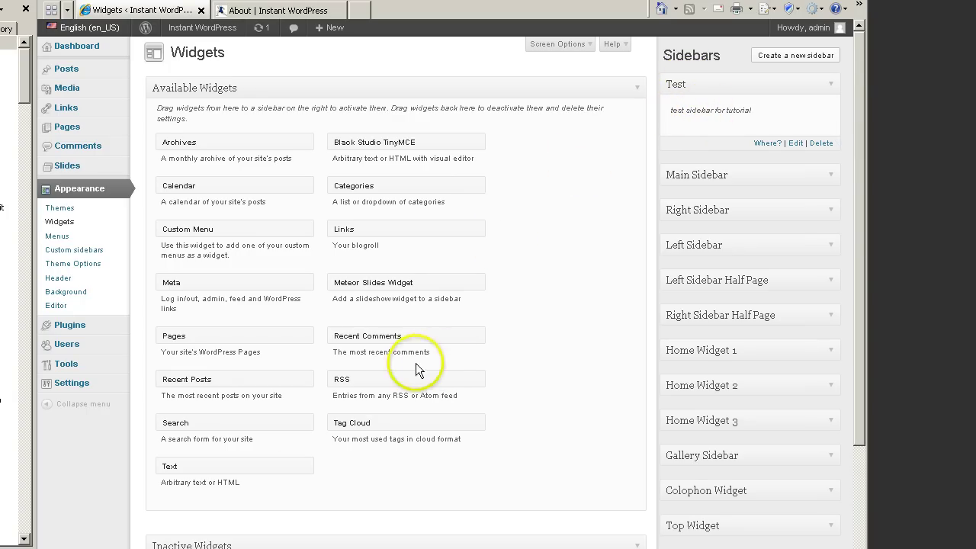
Add a Text widget with random filler text to the Test sidebar, save it and close its settings
drag(252, 463, 767, 134)
click(580, 199)
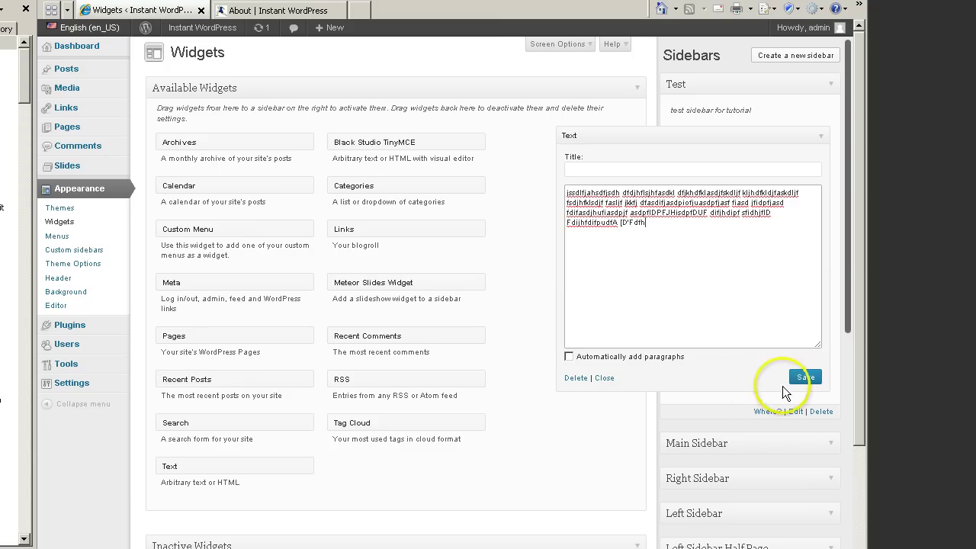
click(804, 378)
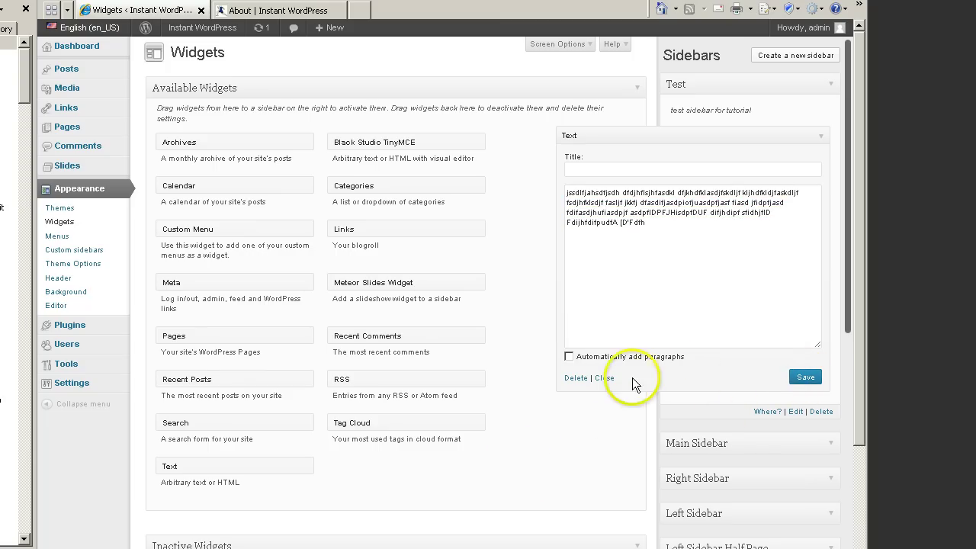
click(603, 378)
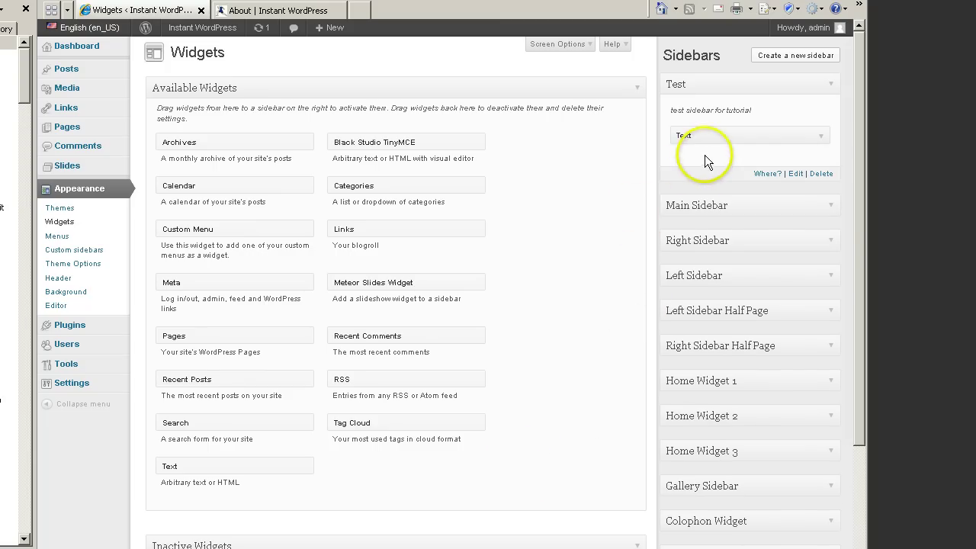
Check the contents of the inactive Black Studio TinyMCE widget and move the widget into the Test sidebar below the Text widget
scroll(608, 431, down, 3)
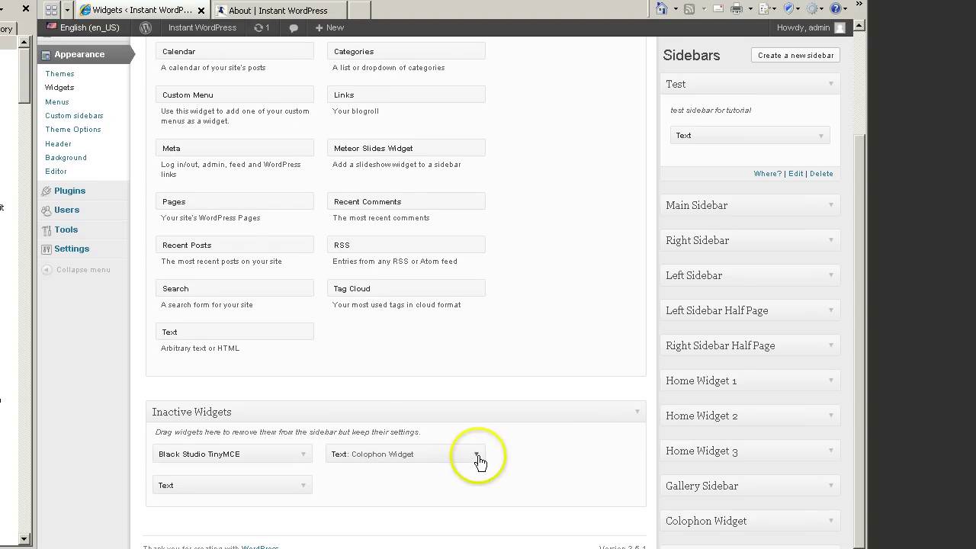
click(309, 463)
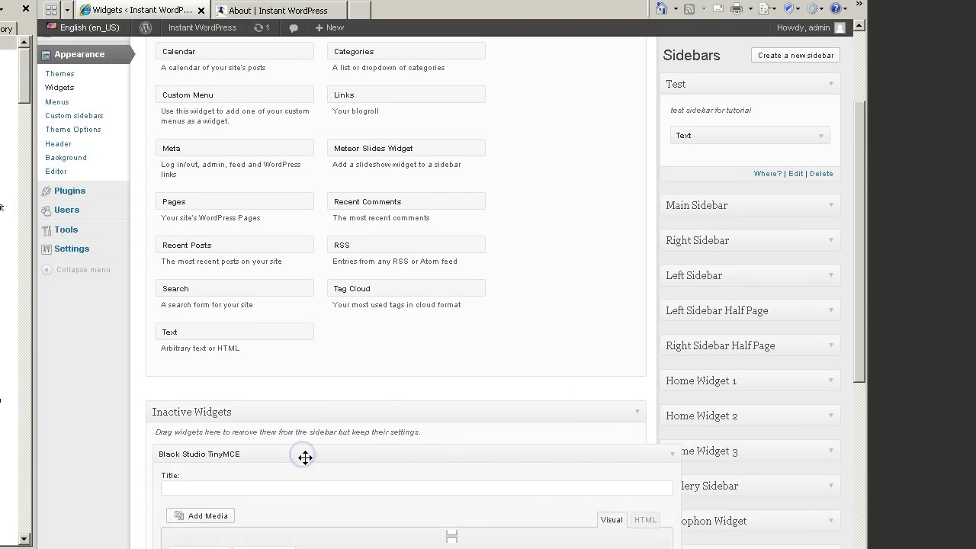
scroll(327, 488, down, 2)
scroll(337, 499, up, 2)
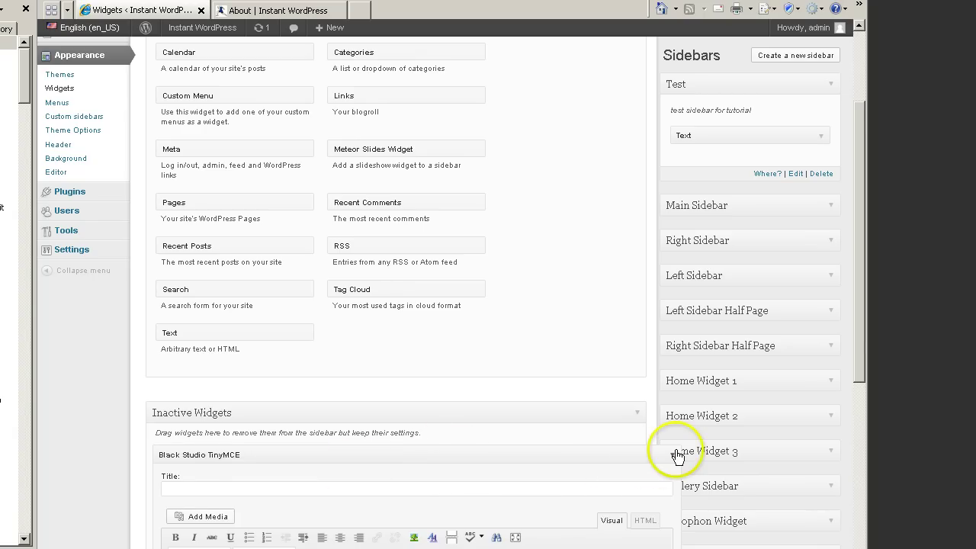
click(671, 454)
drag(305, 455, 752, 163)
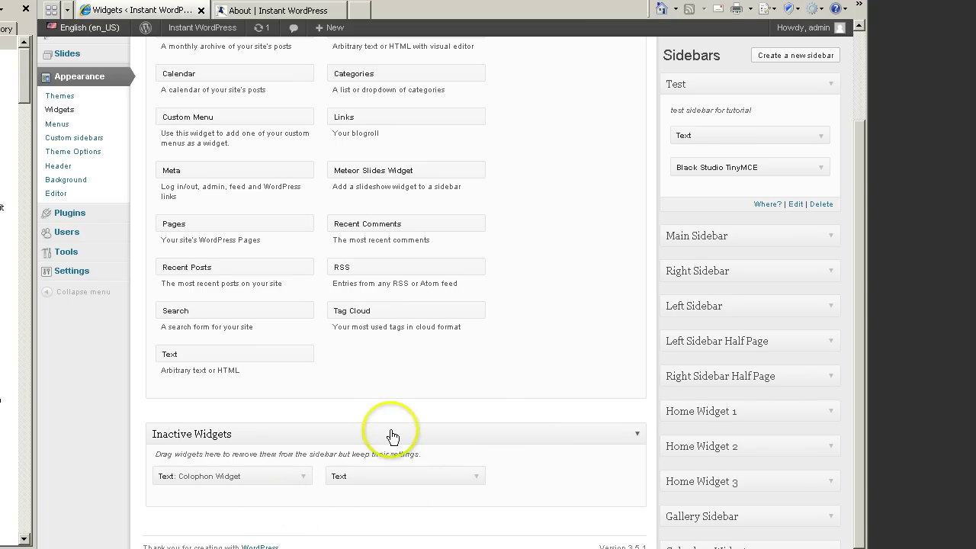
Reload the live About page and examine how the Test sidebar's text and Black Studio TinyMCE widgets display
click(278, 10)
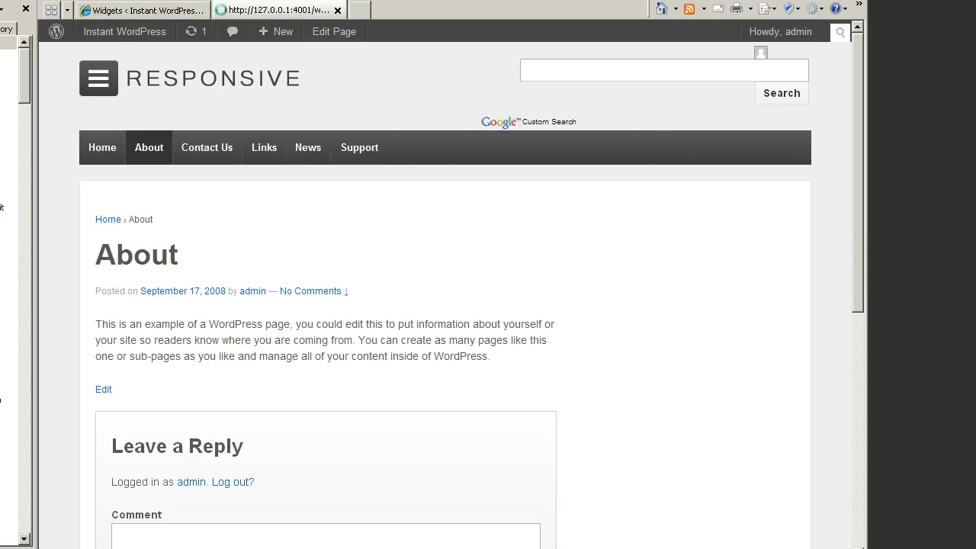
scroll(852, 326, down, 10)
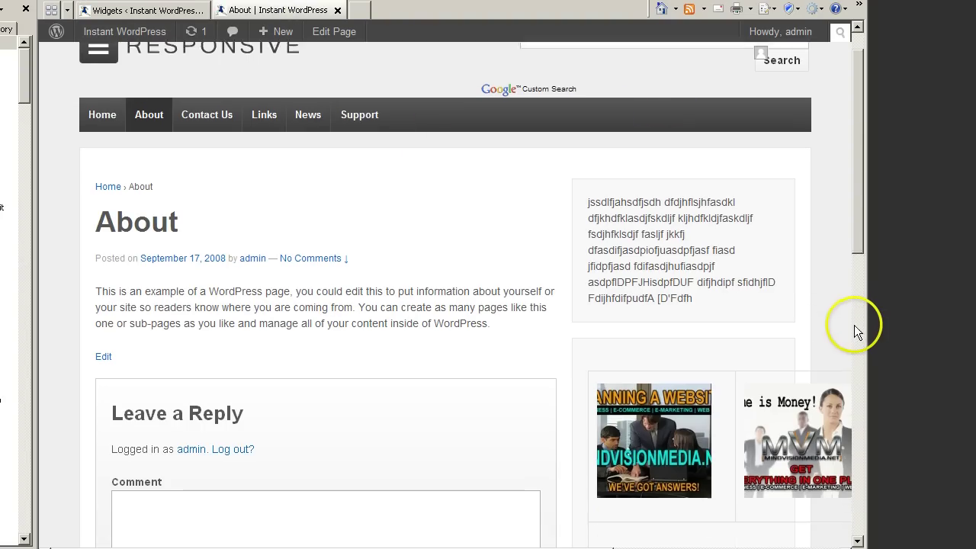
scroll(853, 326, up, 10)
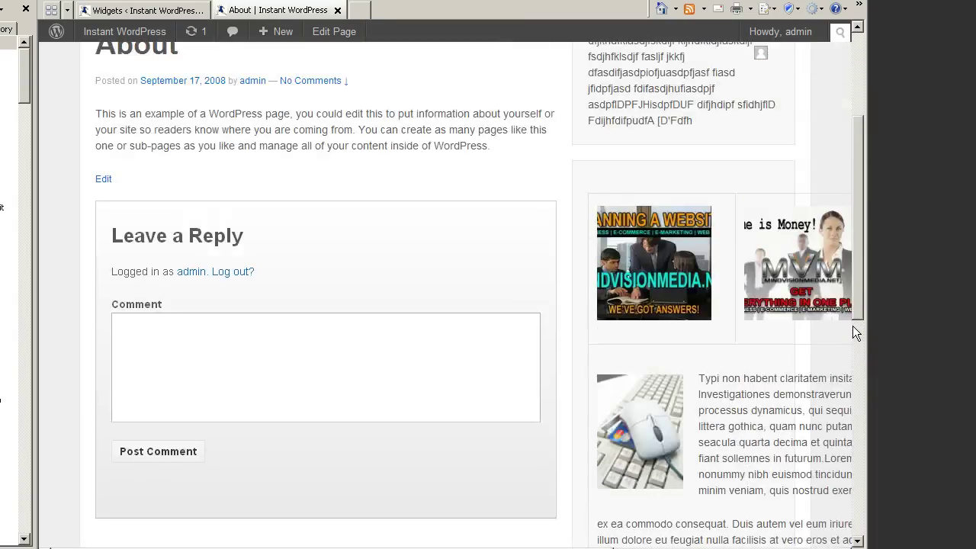
scroll(853, 328, down, 4)
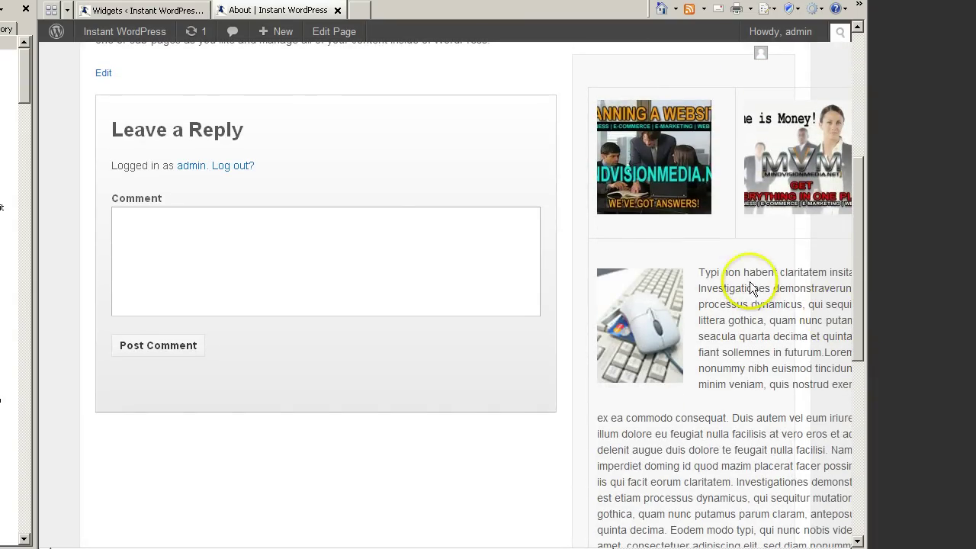
Return to the Widgets settings and move the Black Studio TinyMCE widget from the Test sidebar back to Inactive Widgets
click(141, 12)
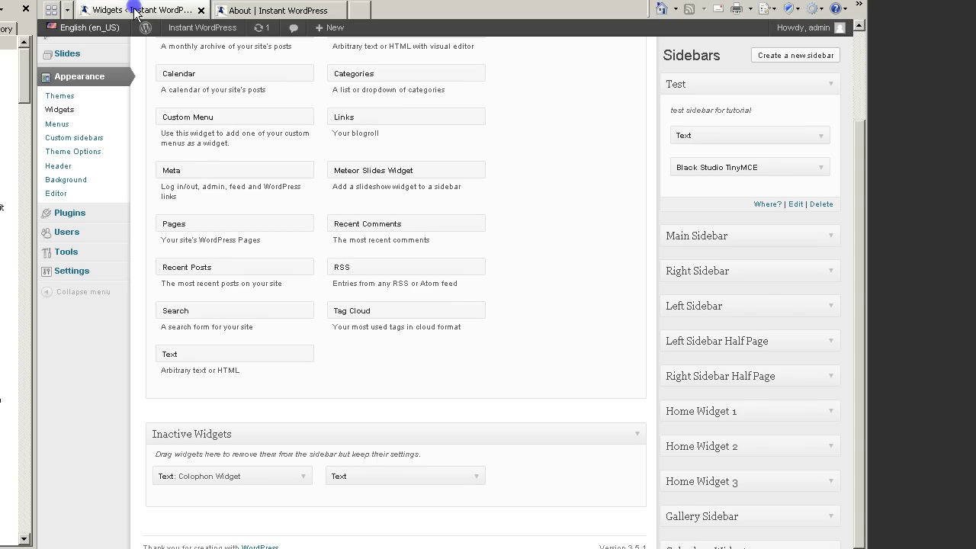
click(821, 169)
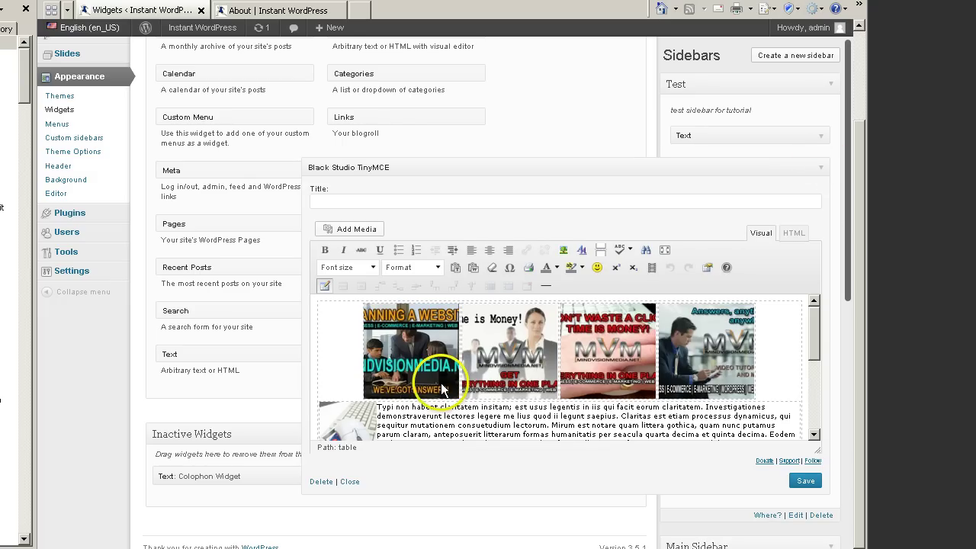
click(821, 169)
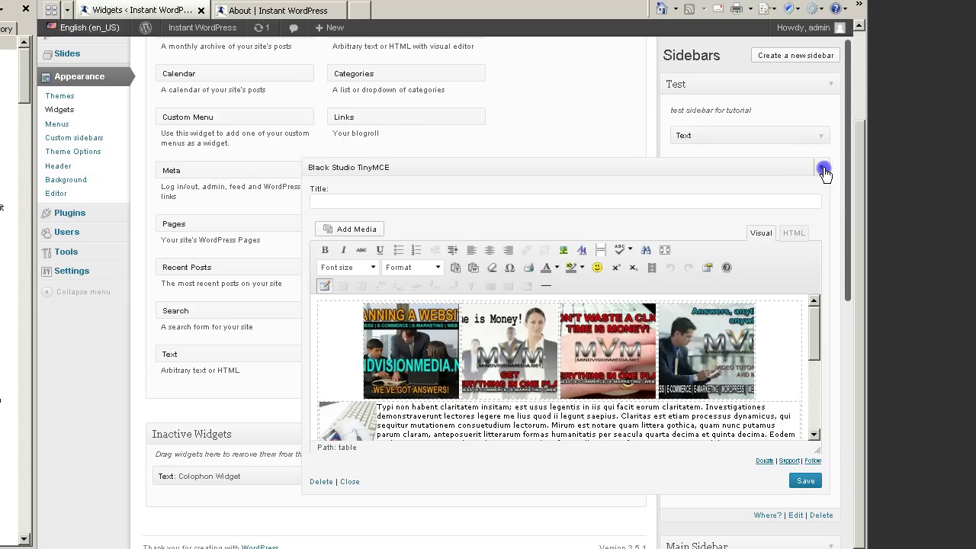
drag(802, 167, 514, 500)
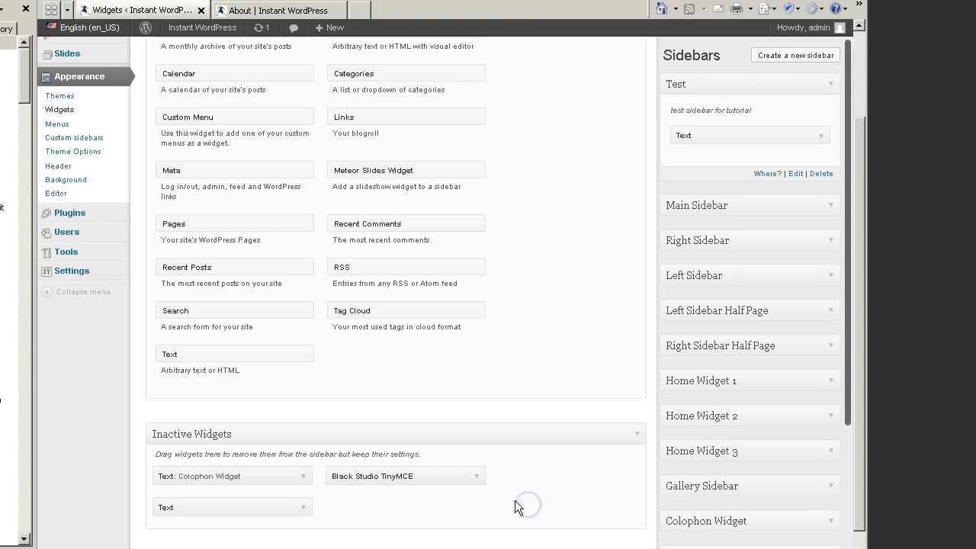
Check the code in the inactive Text widget and move that widget into the Test sidebar below the existing Text widget
click(302, 509)
scroll(357, 519, down, 1)
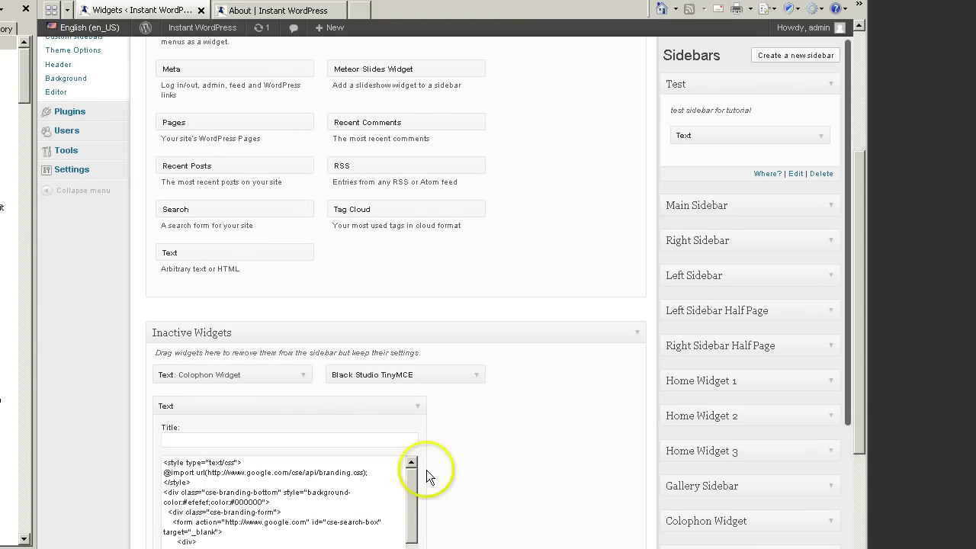
click(417, 405)
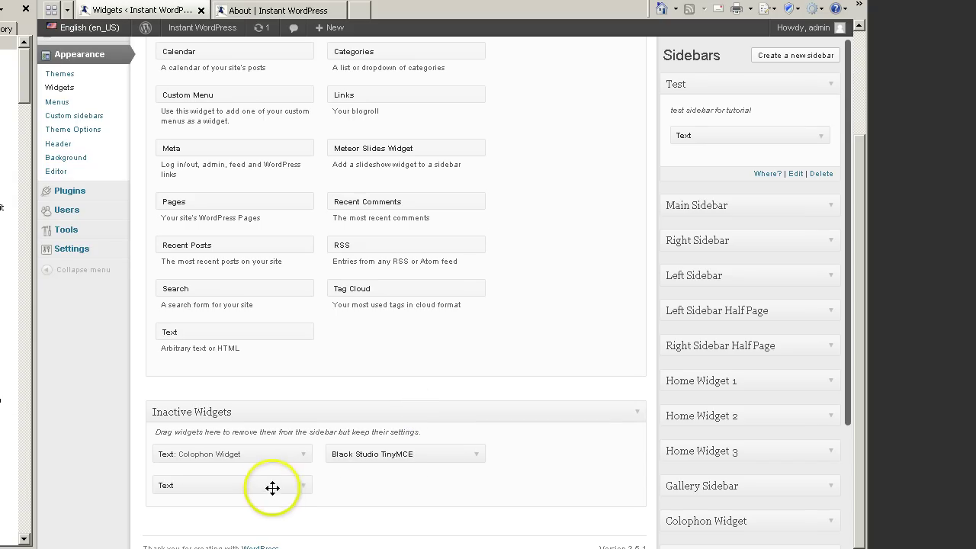
drag(272, 488, 786, 166)
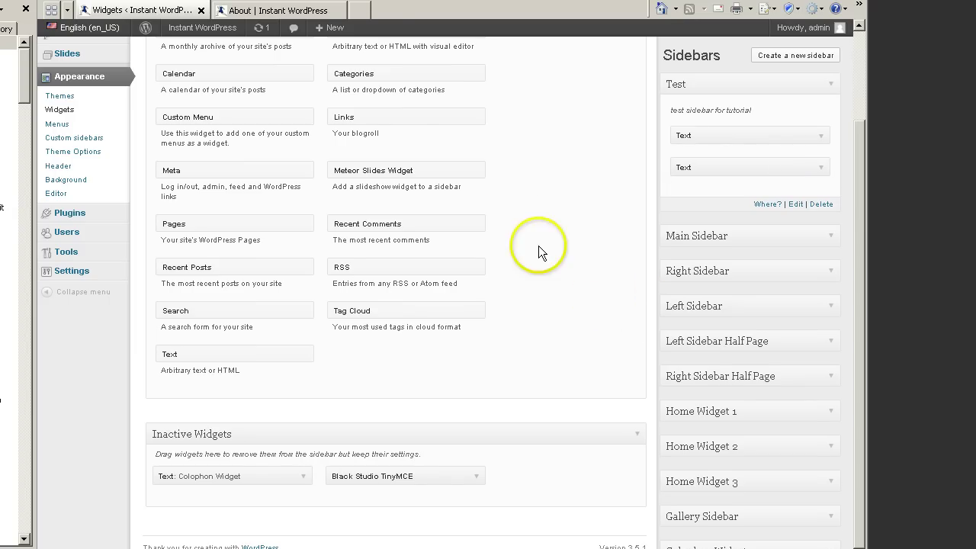
Reload the live About page and examine the two Text widgets in its sidebar
click(297, 10)
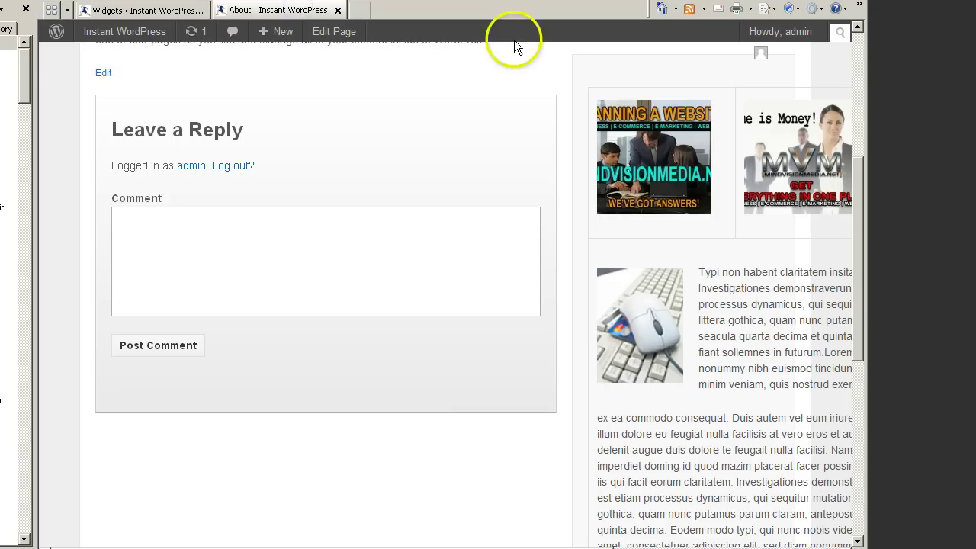
key(F5)
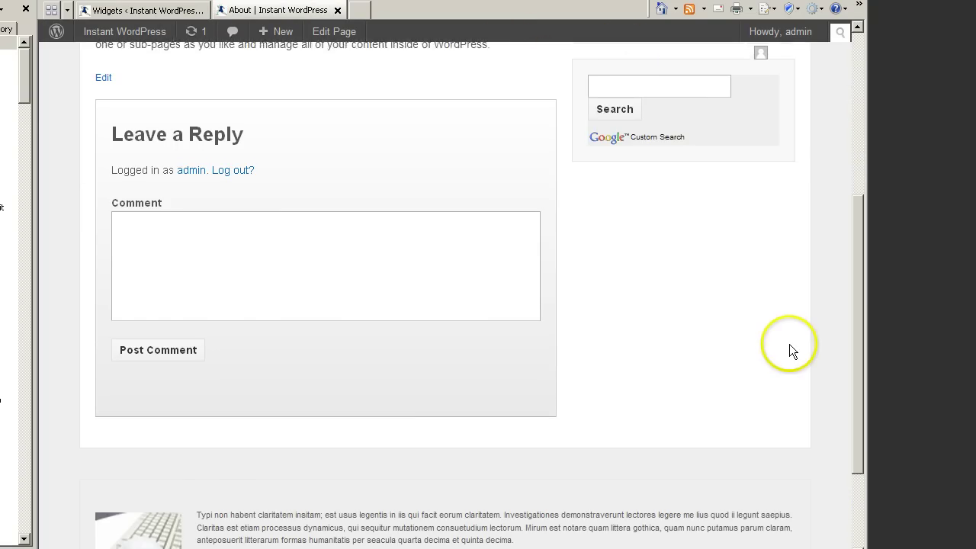
scroll(789, 344, up, 5)
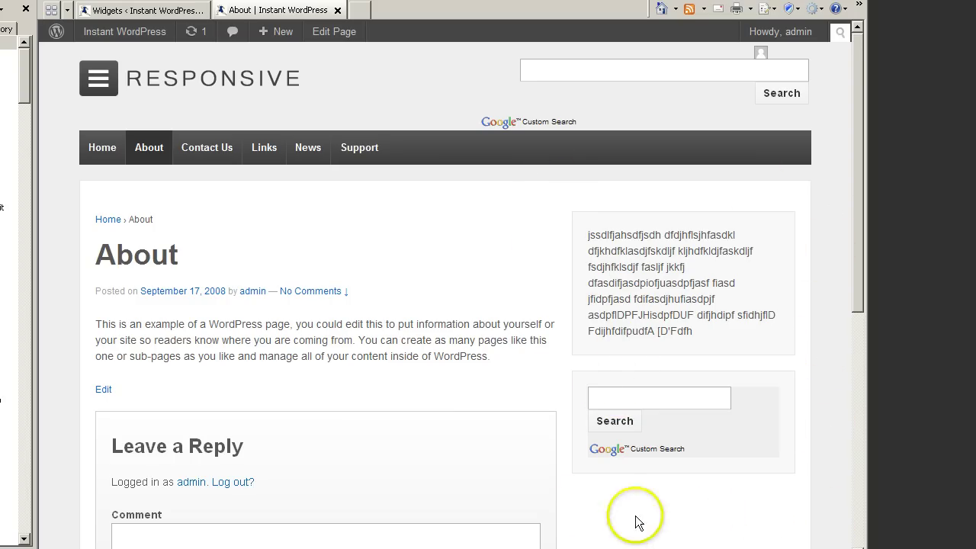
Open the Contact Us page for editing from the admin page list, enter "contact page" as its content, and update it
click(144, 12)
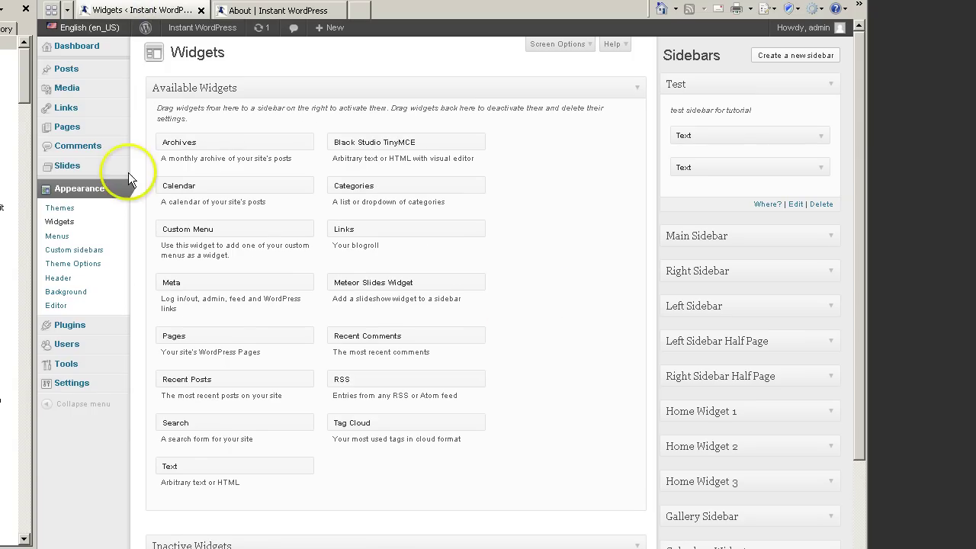
click(67, 127)
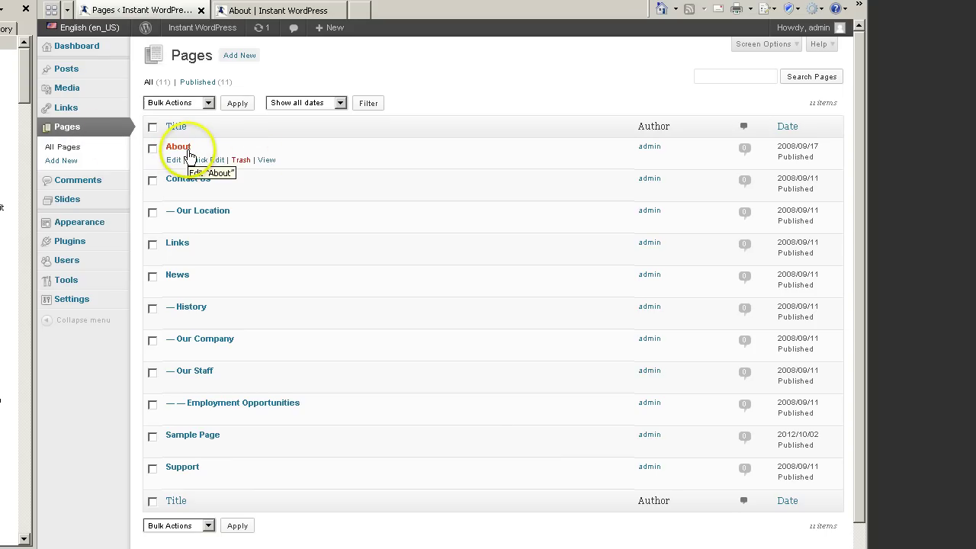
click(172, 191)
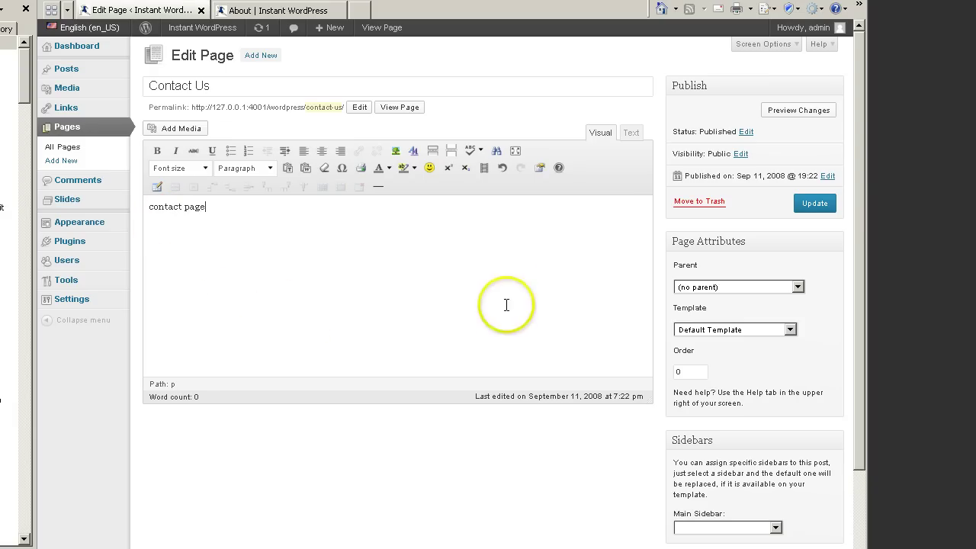
click(816, 203)
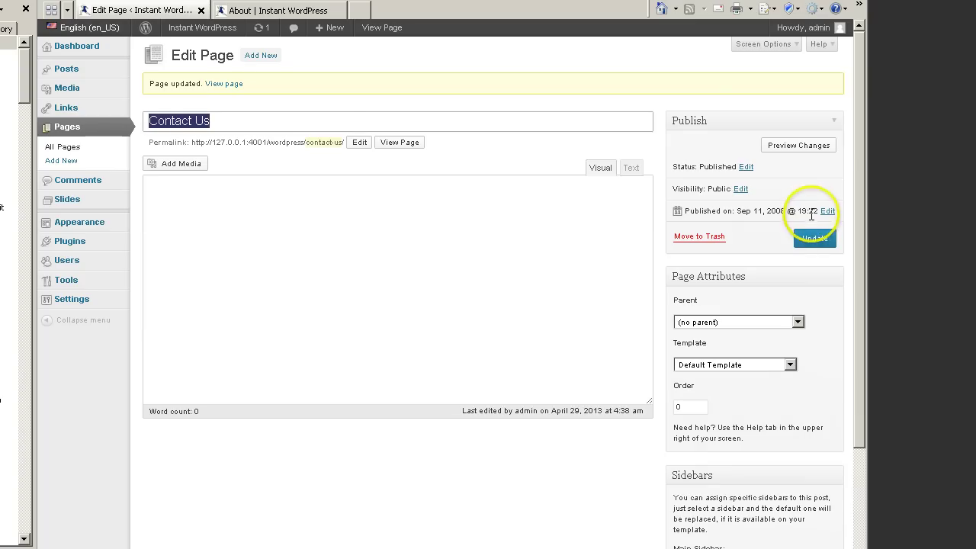
scroll(748, 438, down, 2)
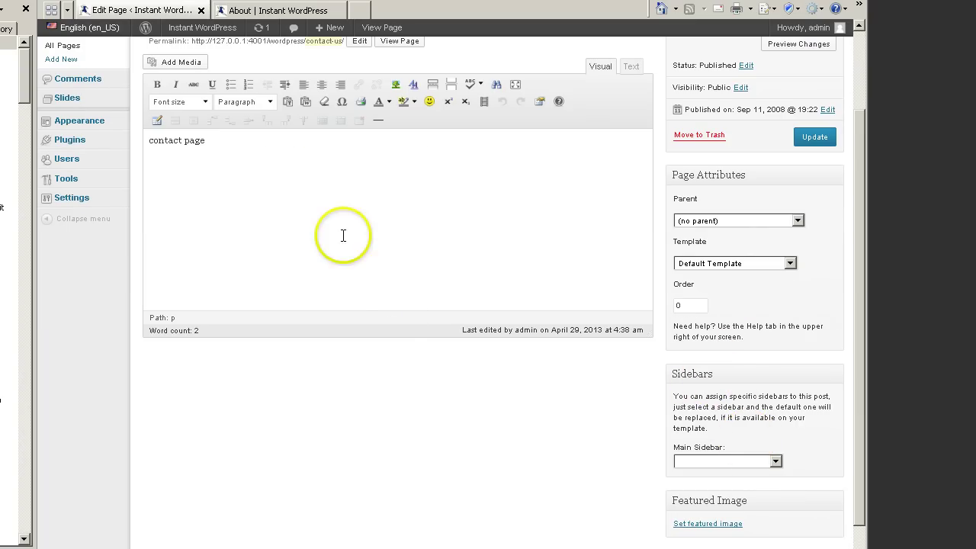
Assign Right Sidebar as the replacement for the Main Sidebar on the Contact Us page and update the page
scroll(347, 240, up, 2)
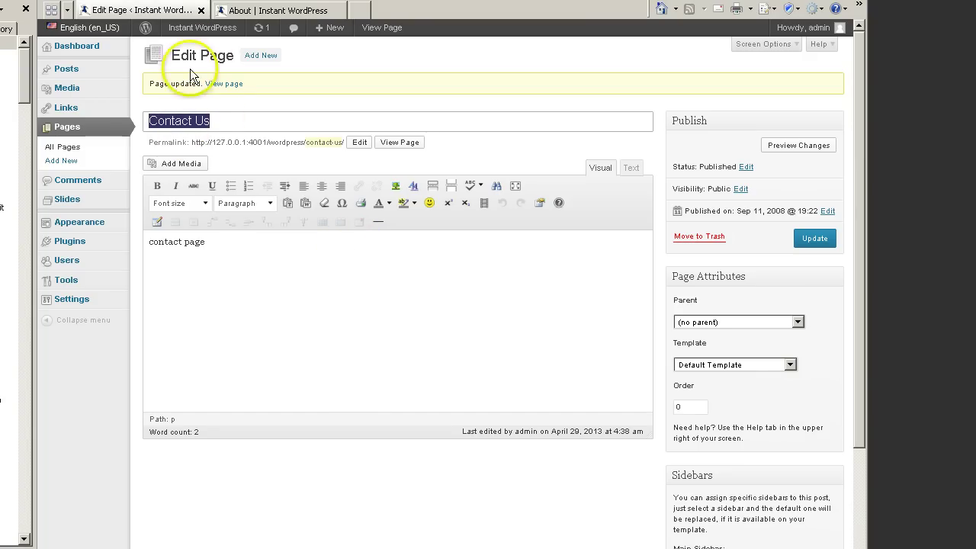
scroll(787, 392, down, 3)
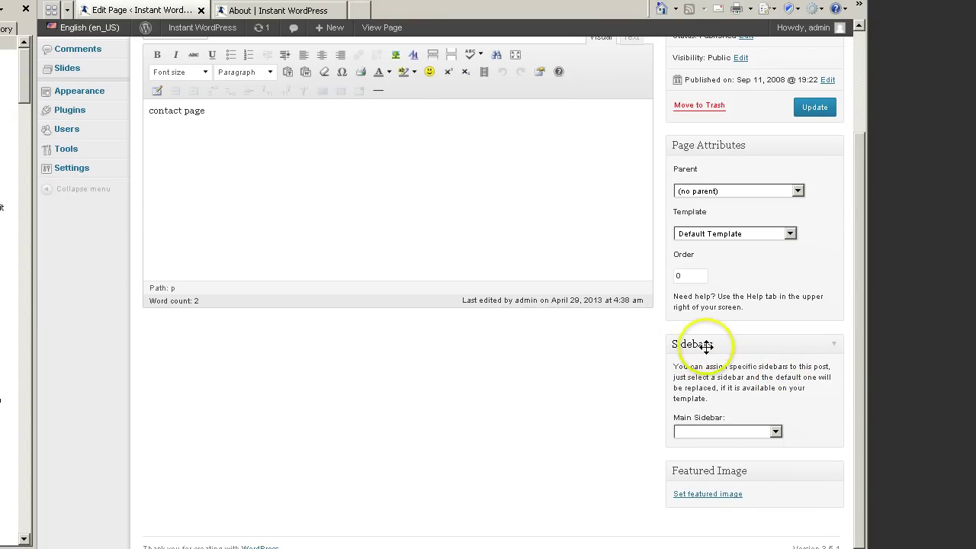
click(776, 432)
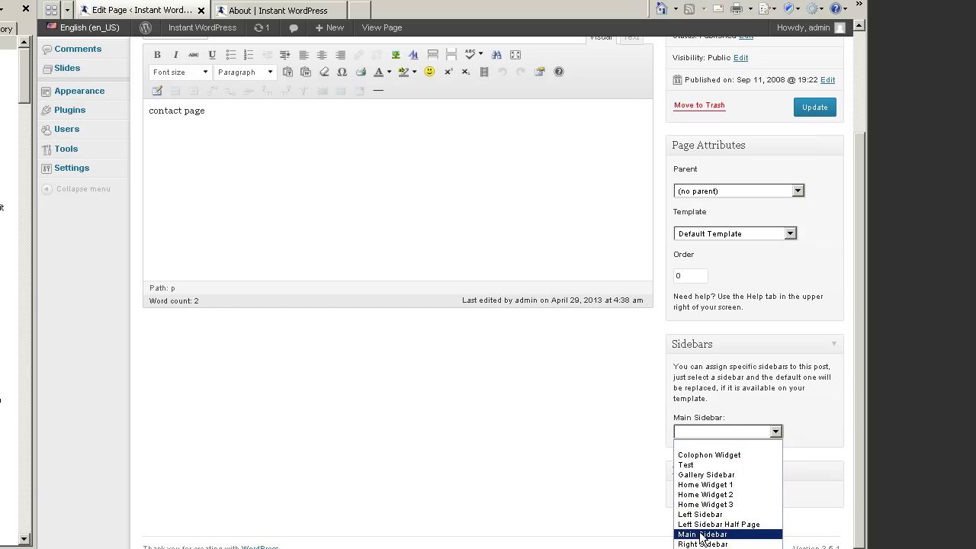
drag(702, 537, 697, 518)
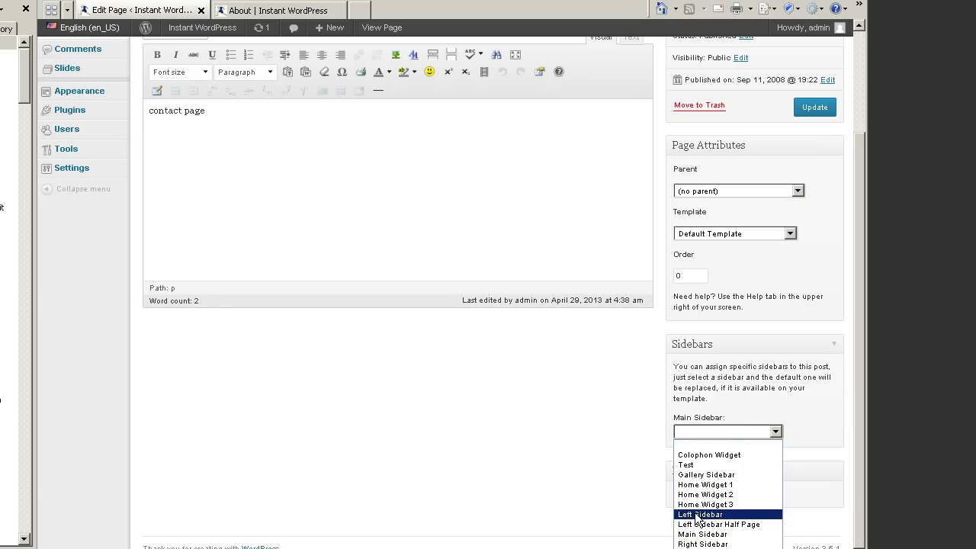
drag(696, 518, 695, 543)
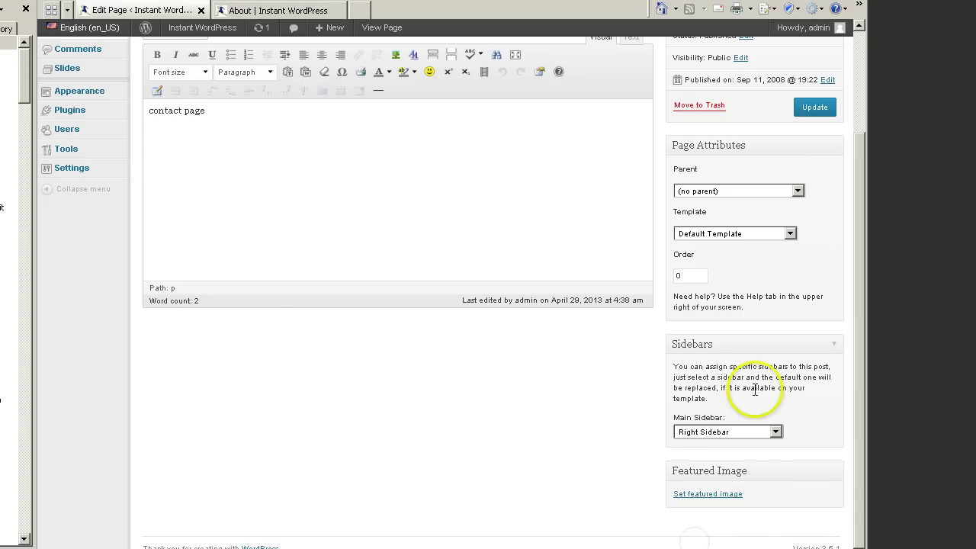
click(812, 110)
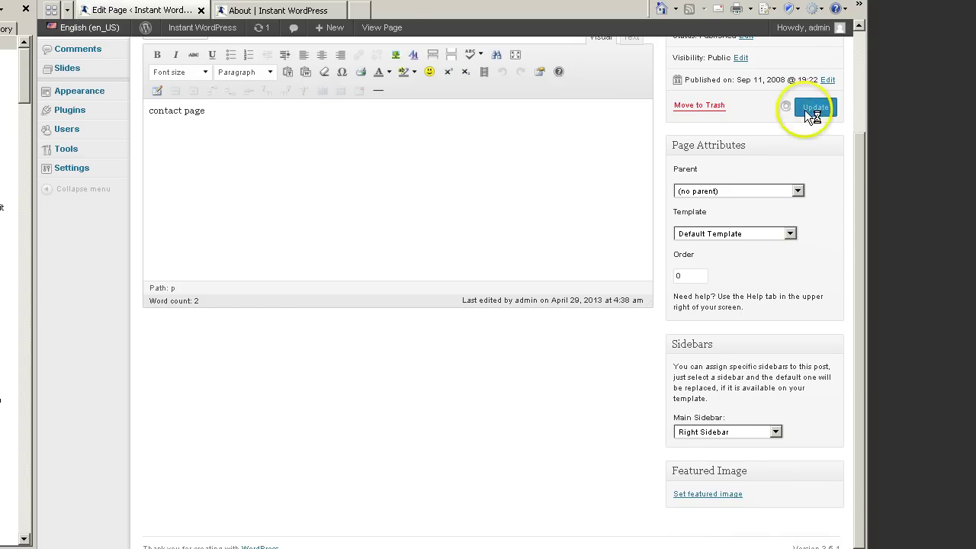
Open the live Contact Us page from the site's navigation and examine its sidebar area
click(279, 12)
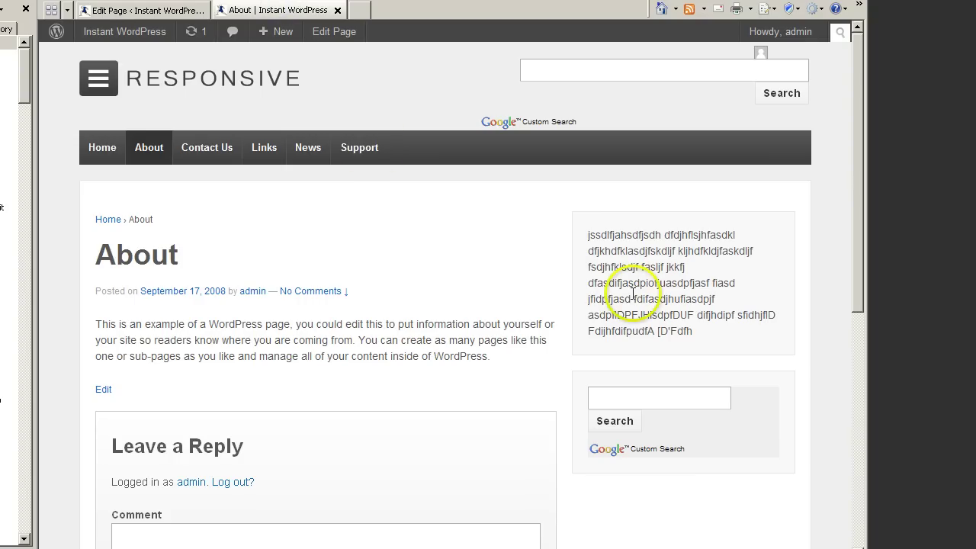
click(206, 148)
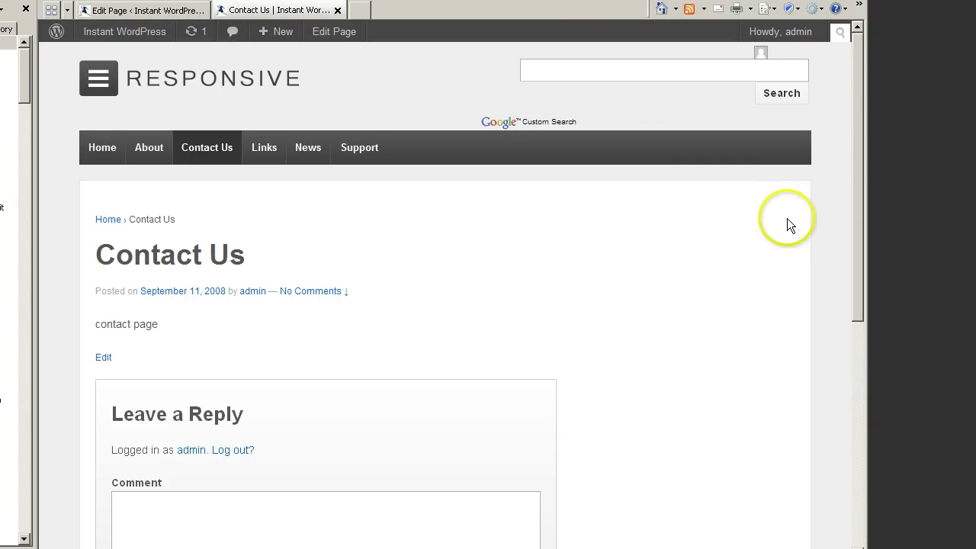
scroll(785, 221, down, 4)
scroll(784, 224, down, 1)
scroll(783, 222, up, 4)
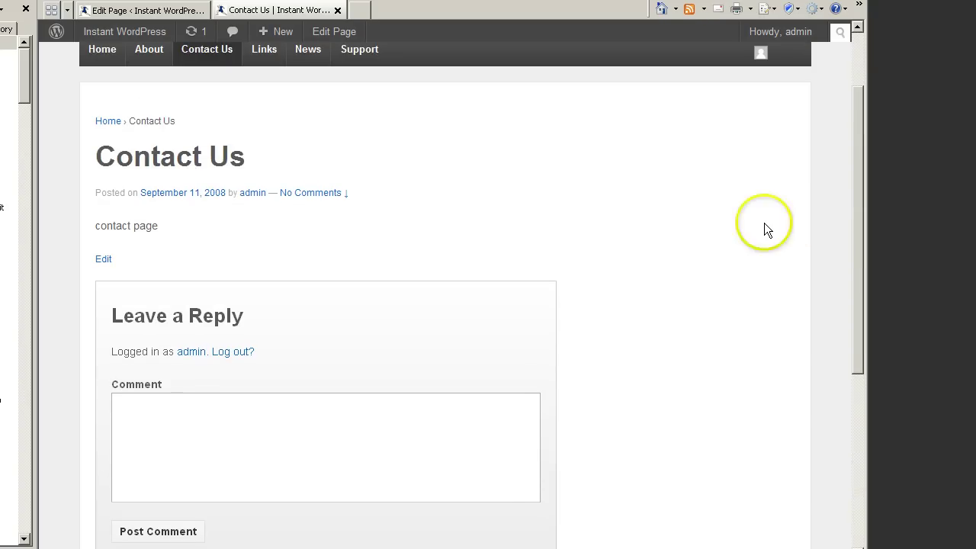
Move the second Text widget from the Test sidebar into Right Sidebar in the Widgets settings, and check the live Contact Us page
click(122, 10)
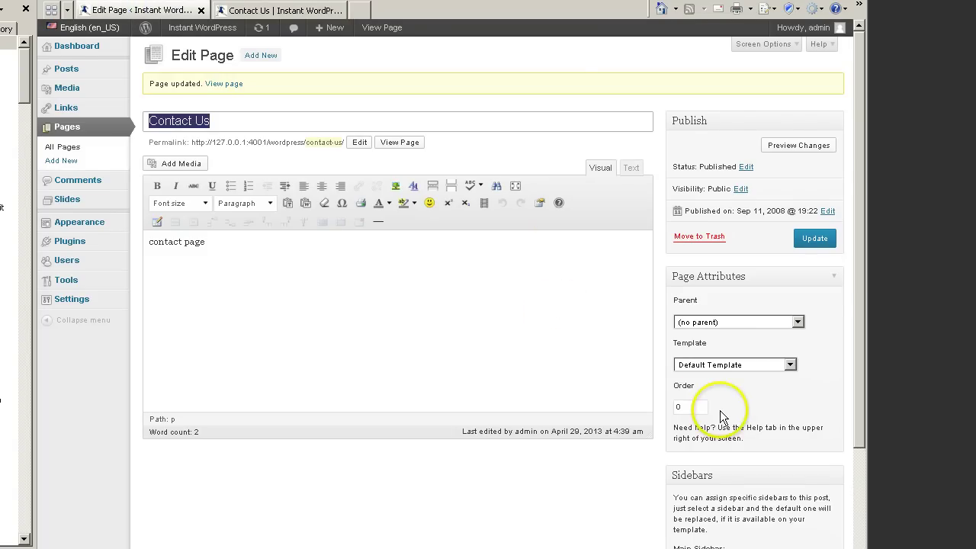
scroll(679, 412, down, 2)
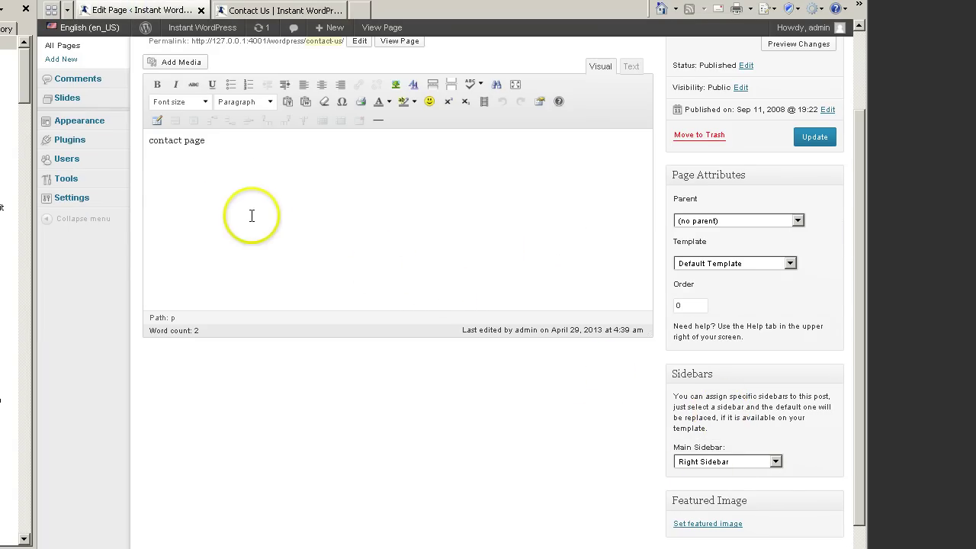
mouse_move(90, 124)
click(155, 134)
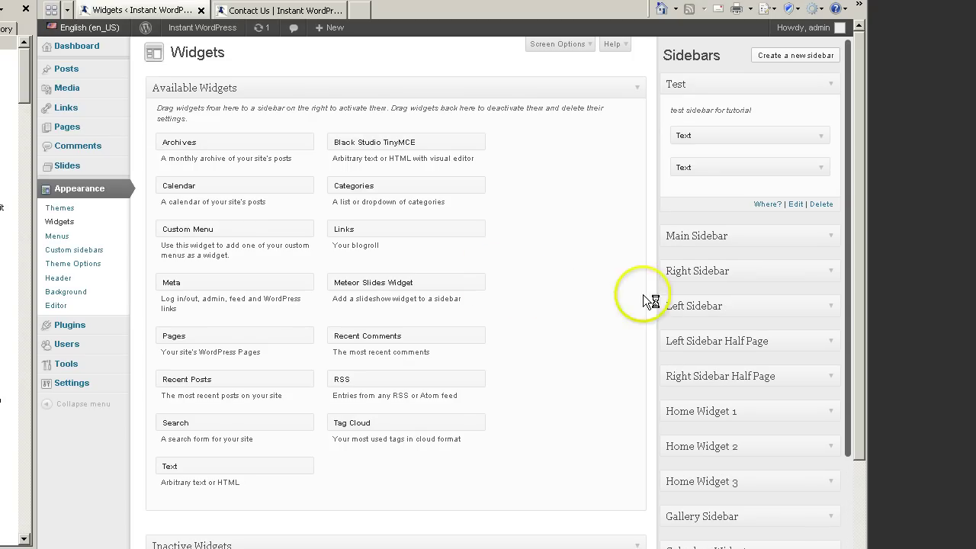
click(830, 273)
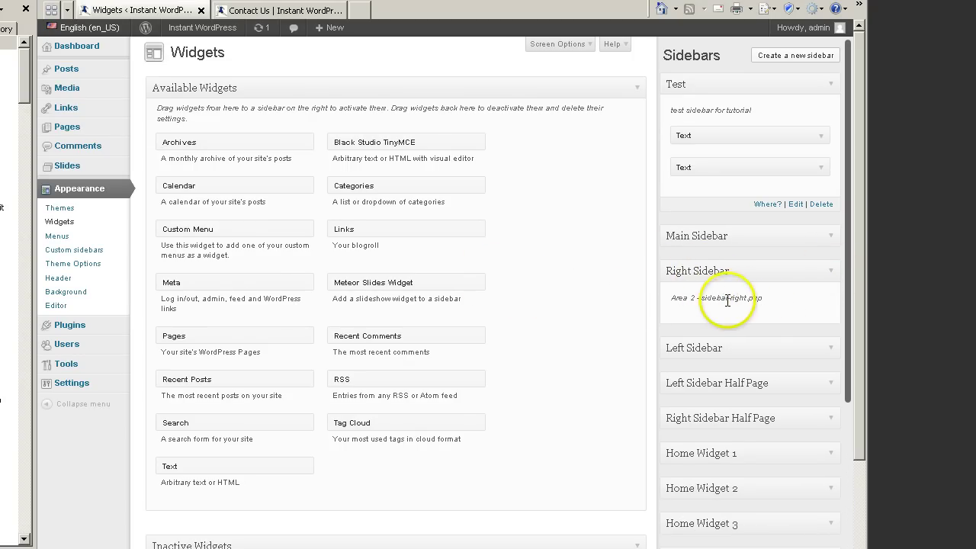
drag(714, 166, 724, 318)
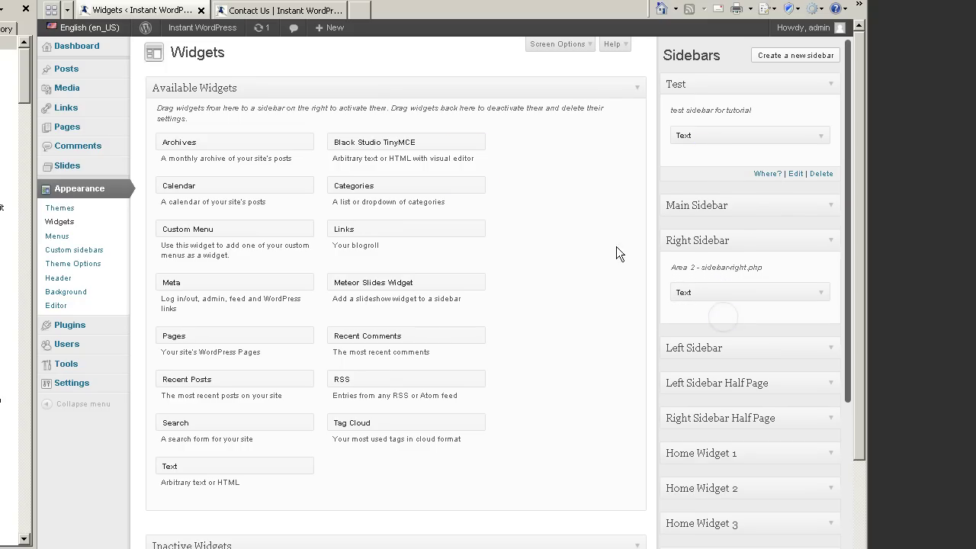
click(314, 10)
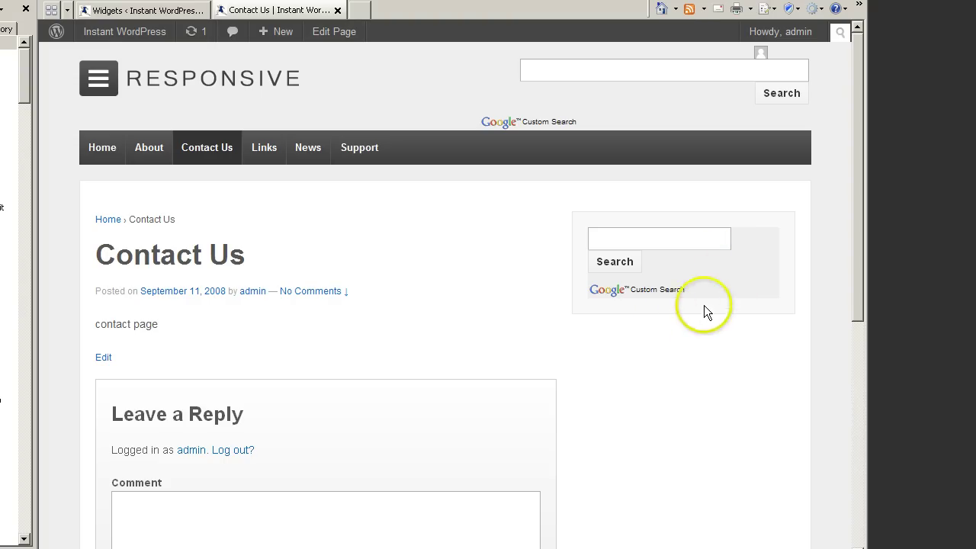
Review the installed plugins and the Custom sidebars settings, looking through the list of sidebars available for substitution
click(186, 11)
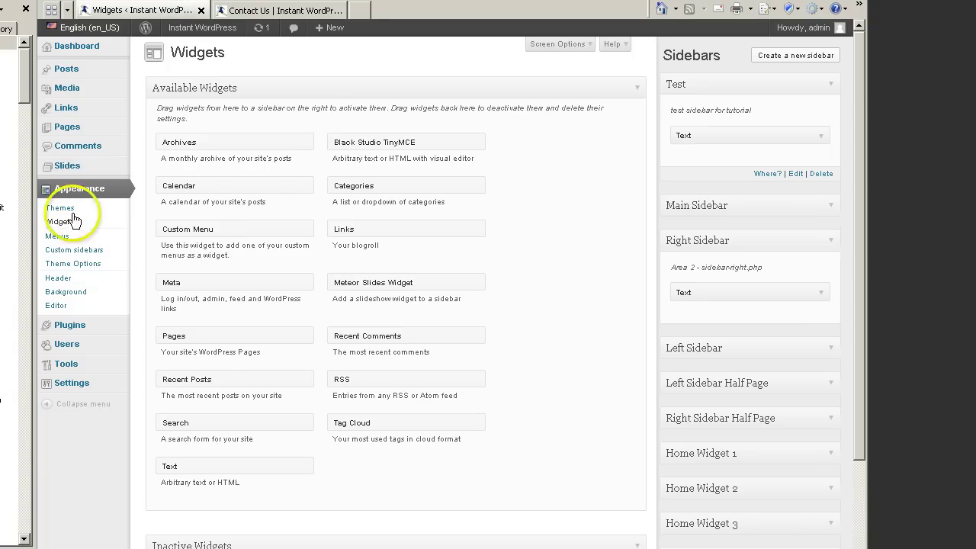
mouse_move(73, 324)
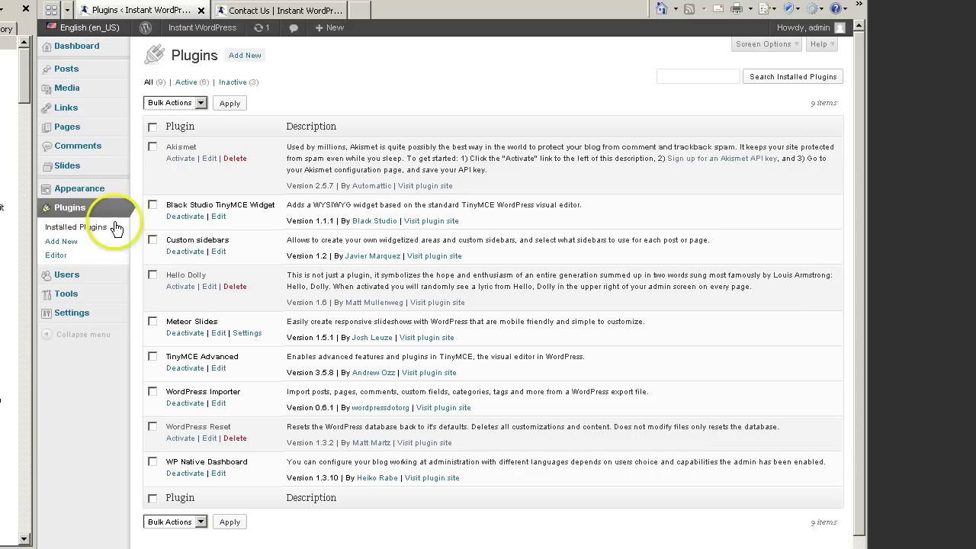
mouse_move(76, 189)
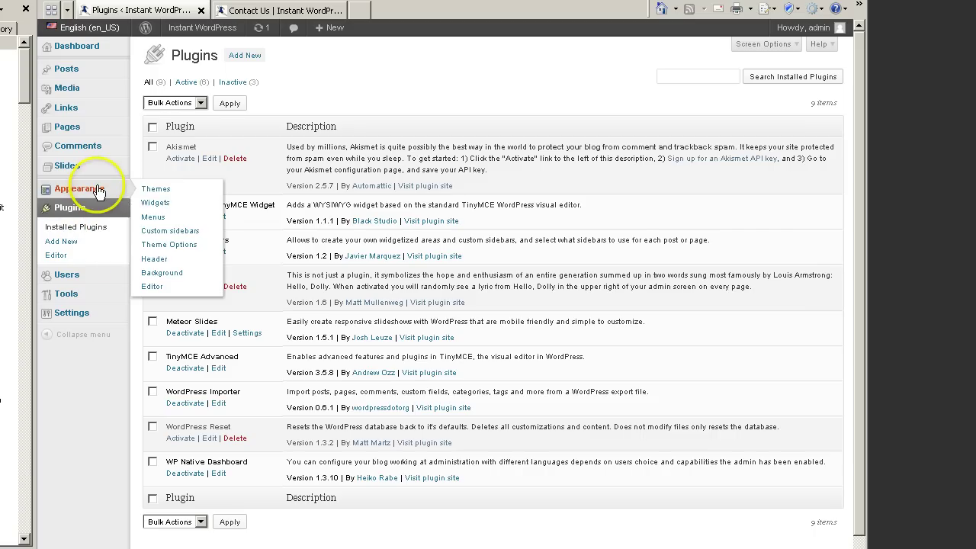
click(156, 231)
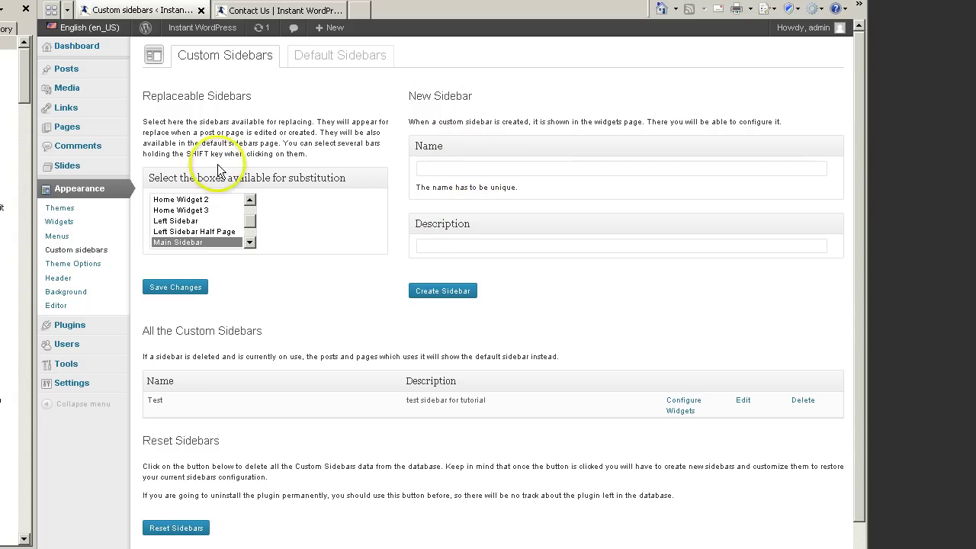
mouse_move(97, 128)
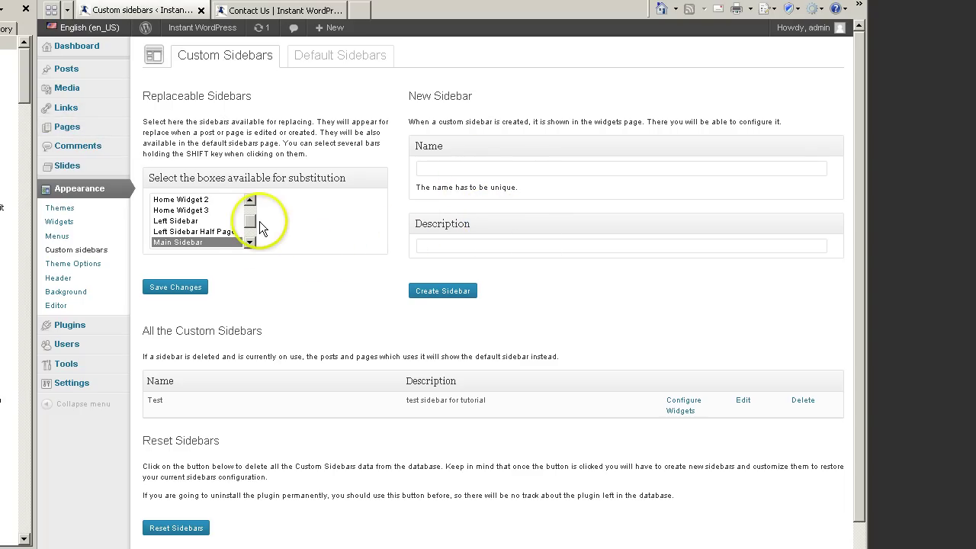
mouse_move(252, 221)
mouse_down()
mouse_move(251, 239)
mouse_move(252, 206)
mouse_up()
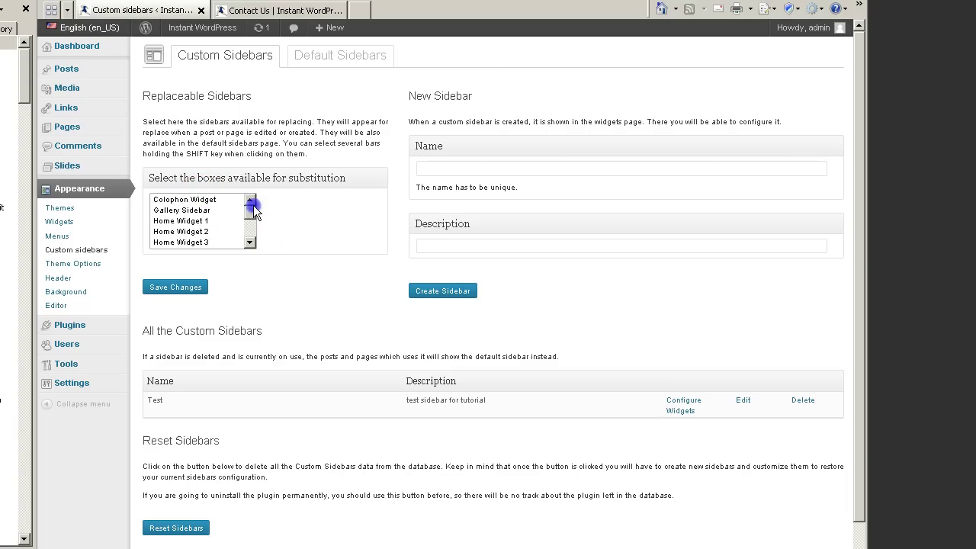